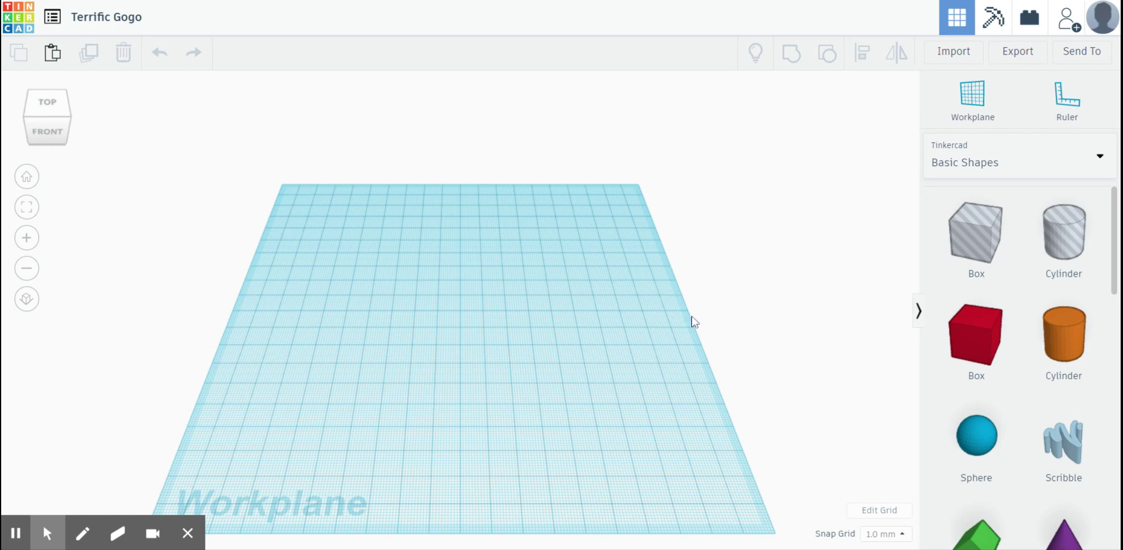
Step: Change the workplane grid units to inches and update the grid
click(877, 509)
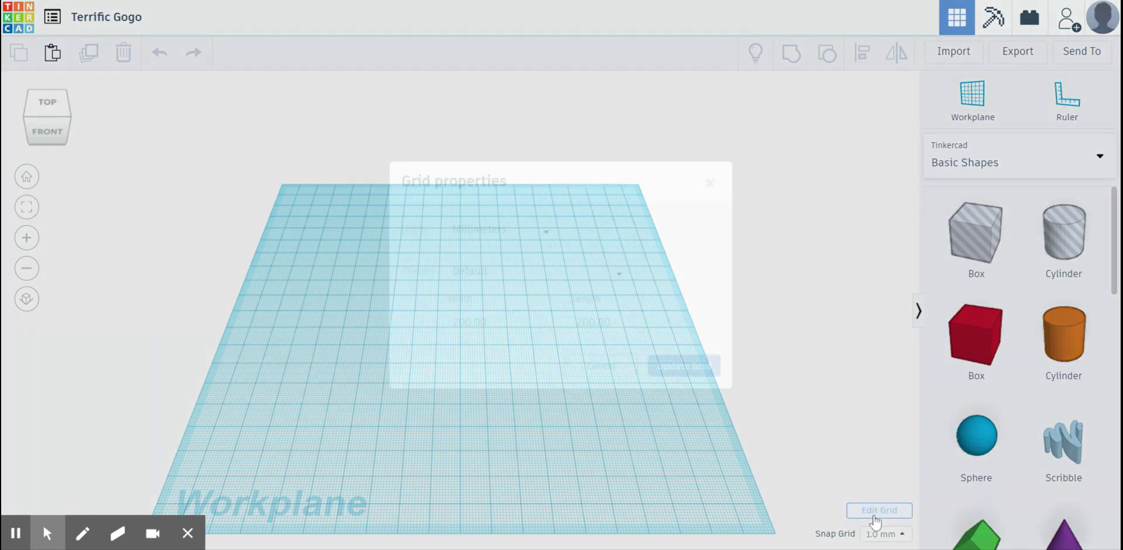
click(547, 231)
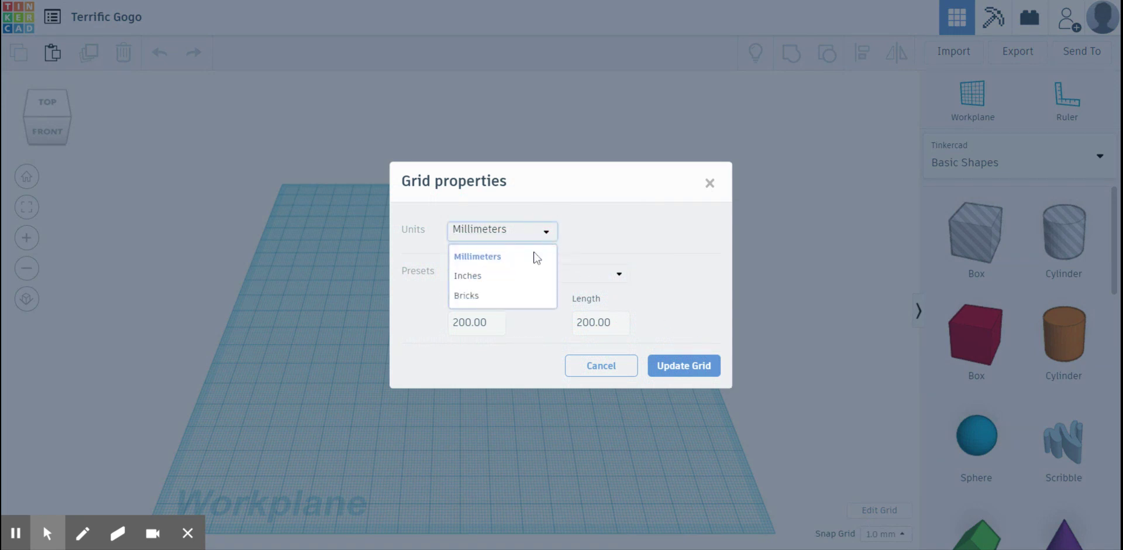
click(470, 280)
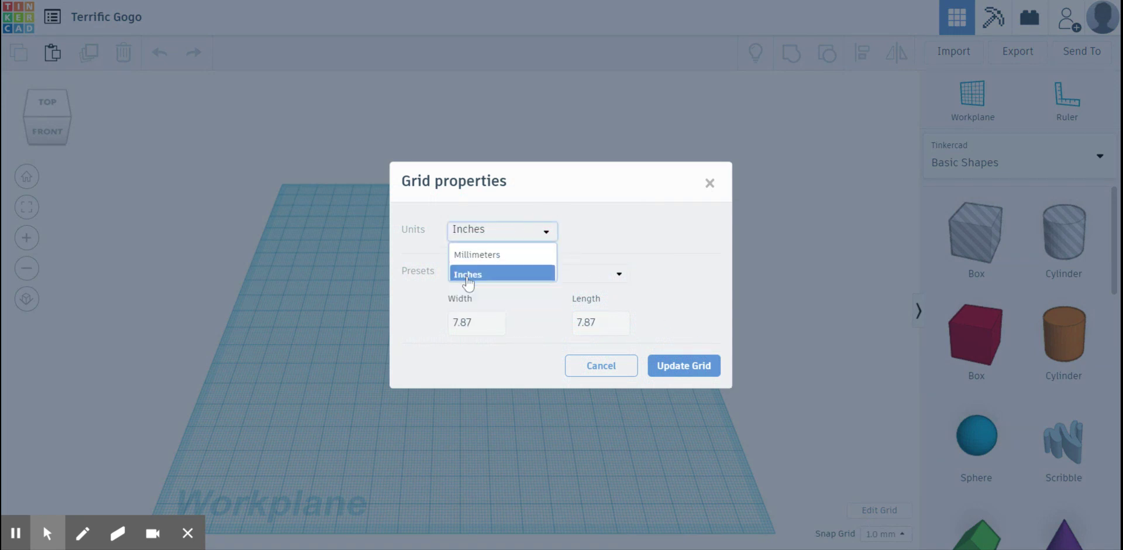
click(686, 368)
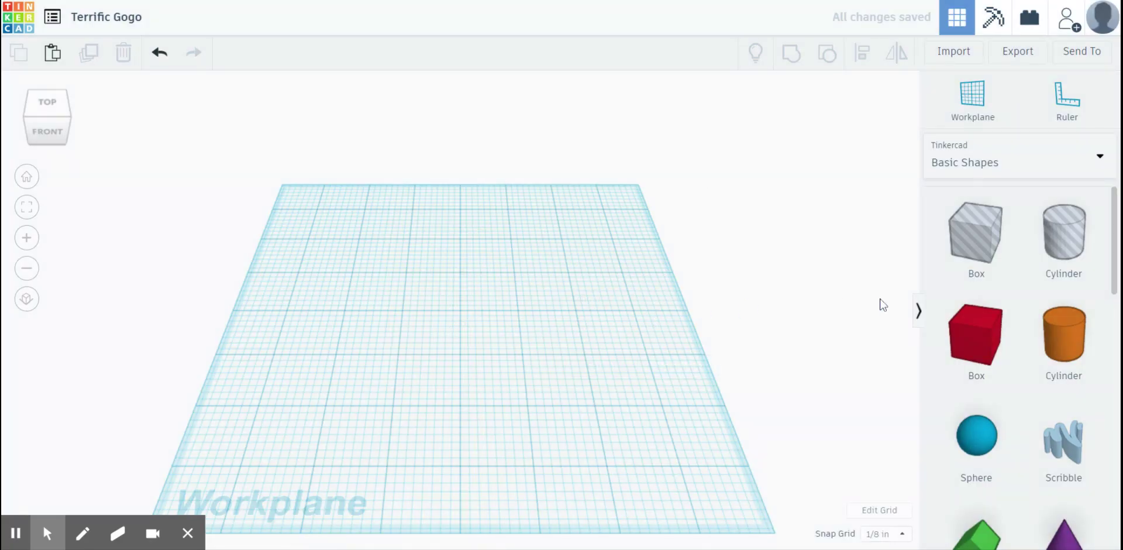
Step: Place a box on the workplane and give it a 2 by 2 footprint
drag(984, 342, 427, 310)
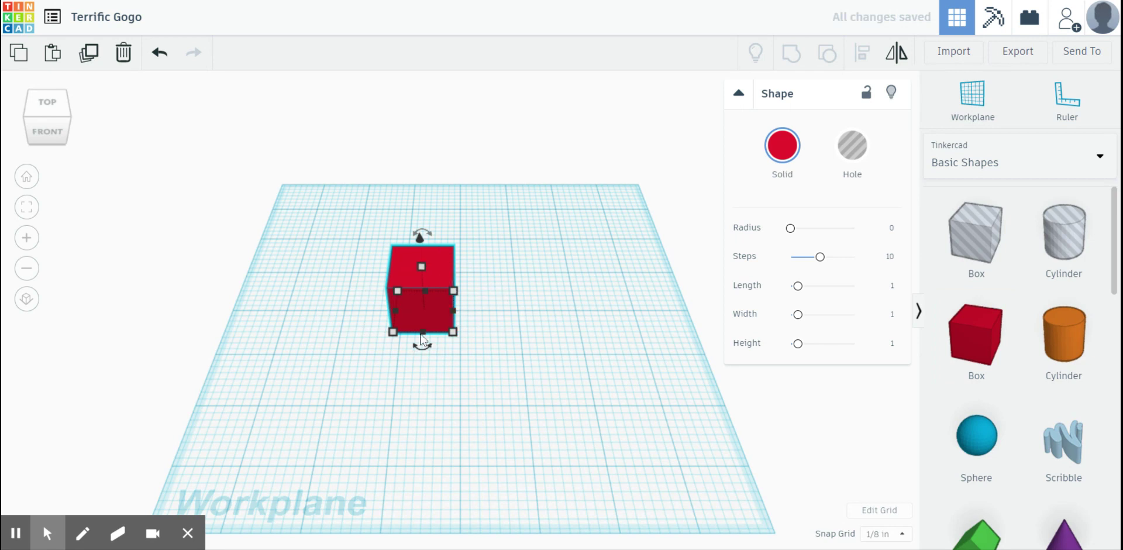
click(455, 338)
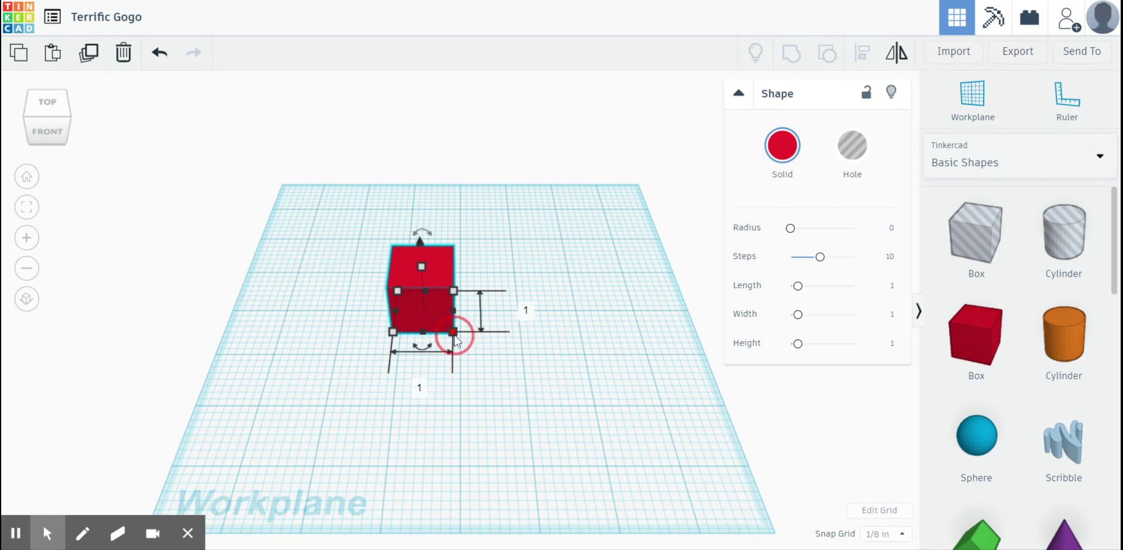
click(419, 387)
text(2)
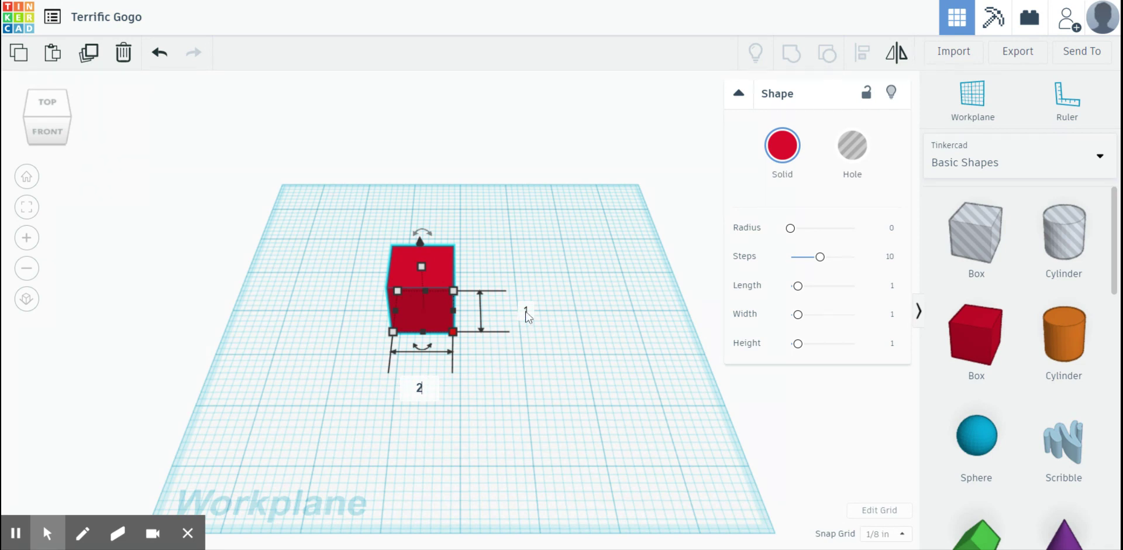
key(Tab)
text(2)
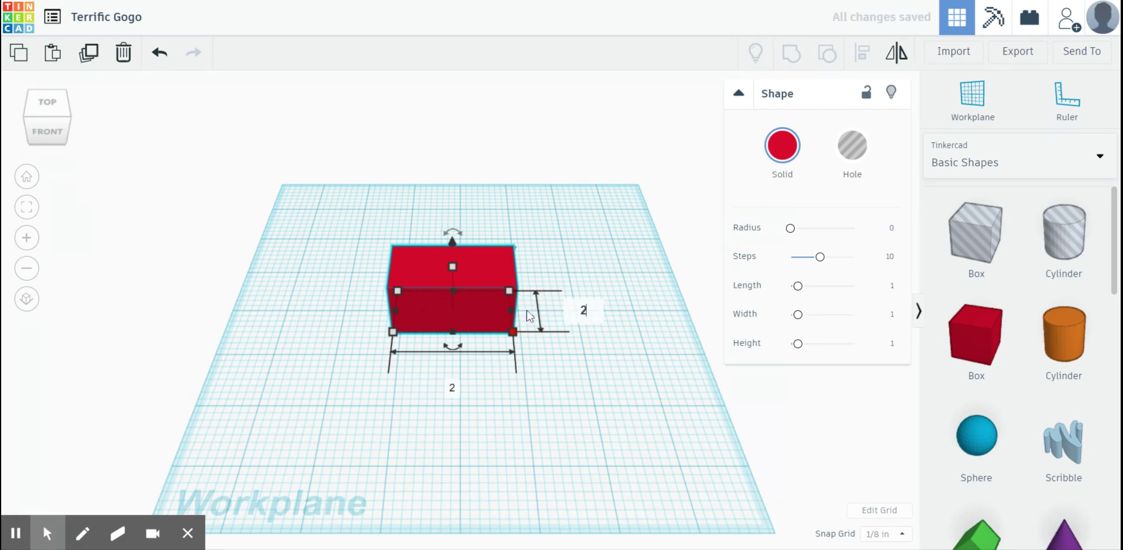
key(Return)
click(585, 399)
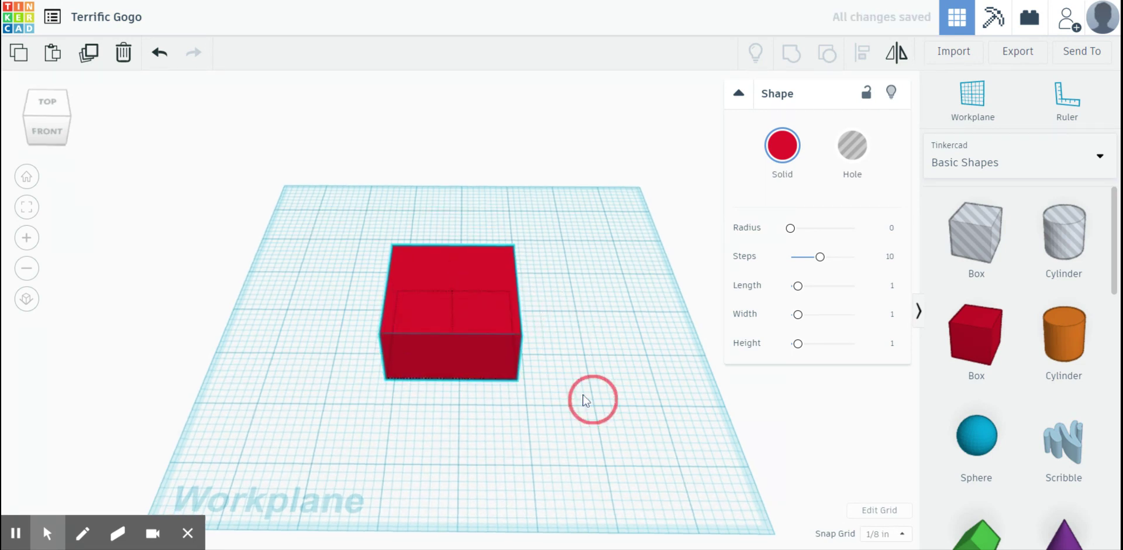
Step: Set the box's height to 3
right_drag(584, 400, 567, 380)
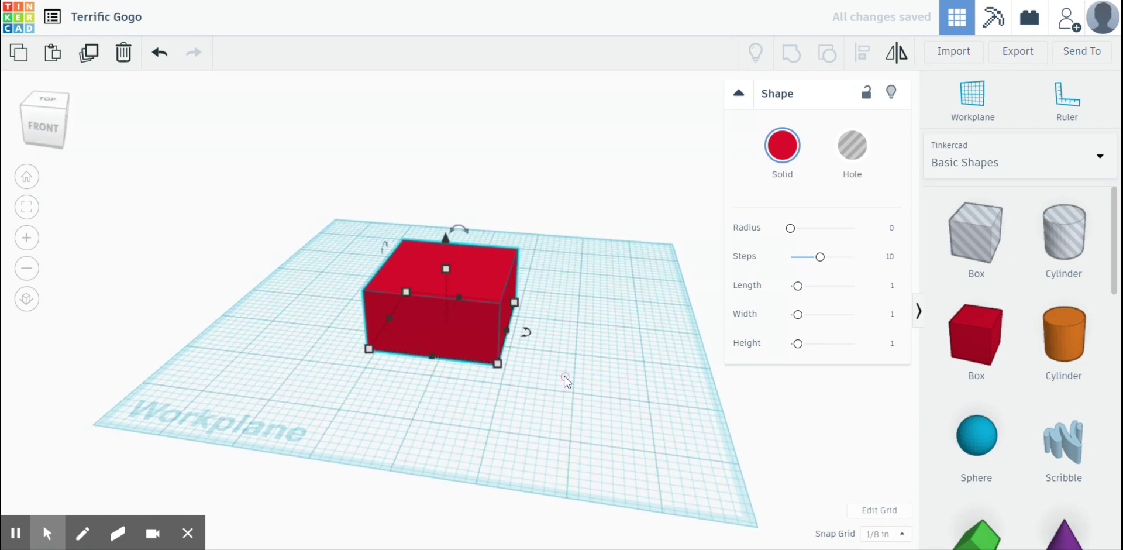
click(449, 270)
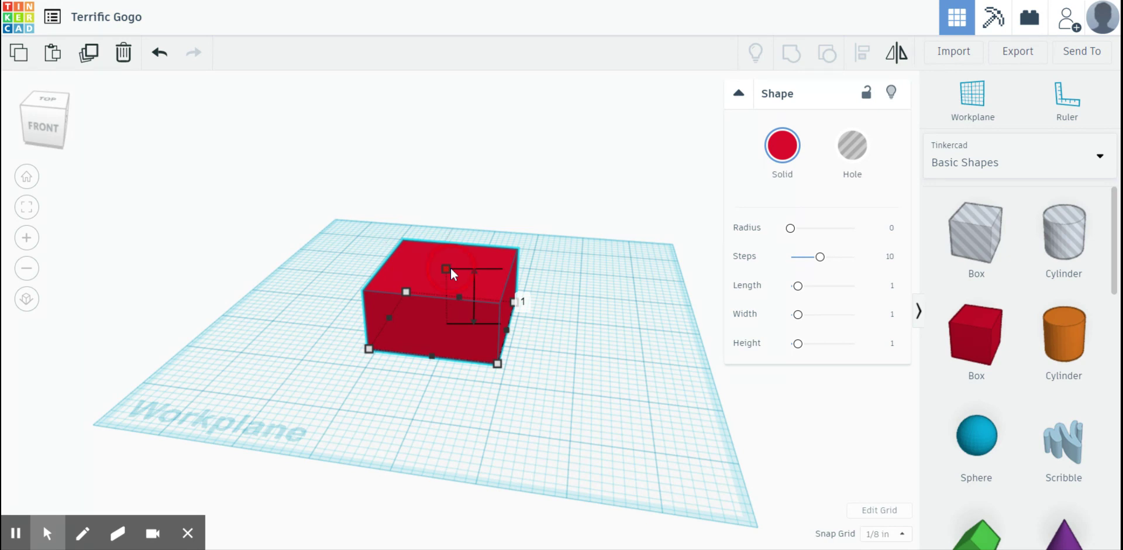
click(522, 302)
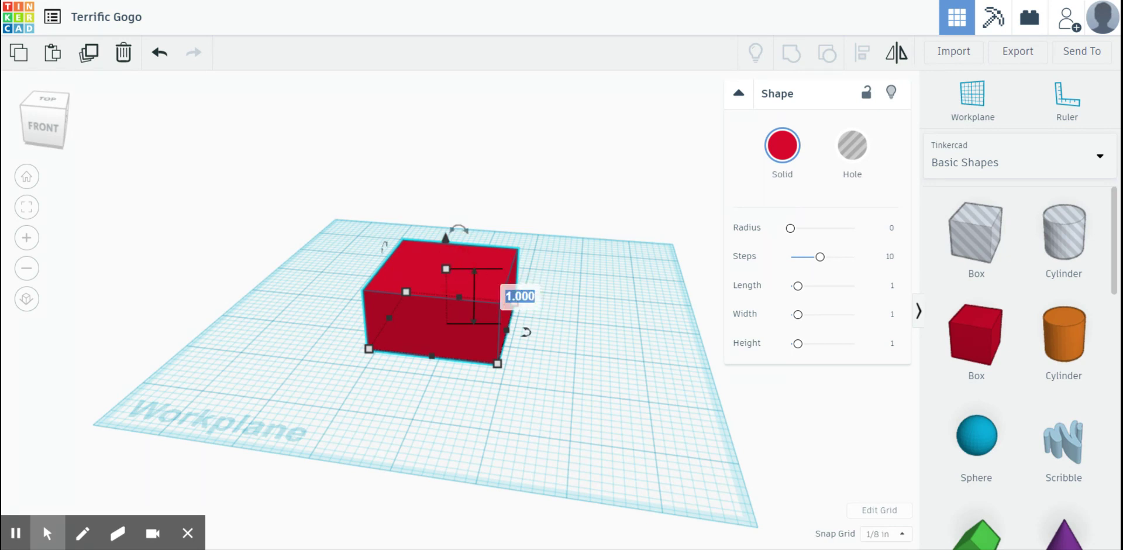
text(3)
key(Return)
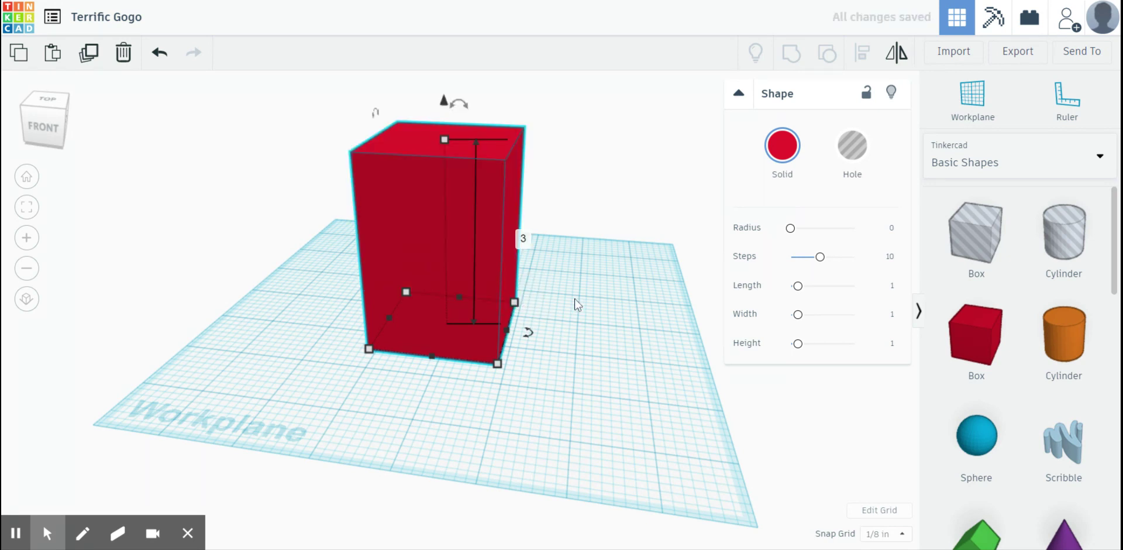
Step: Colour the tall box light grey and place a box hole beside it
click(578, 213)
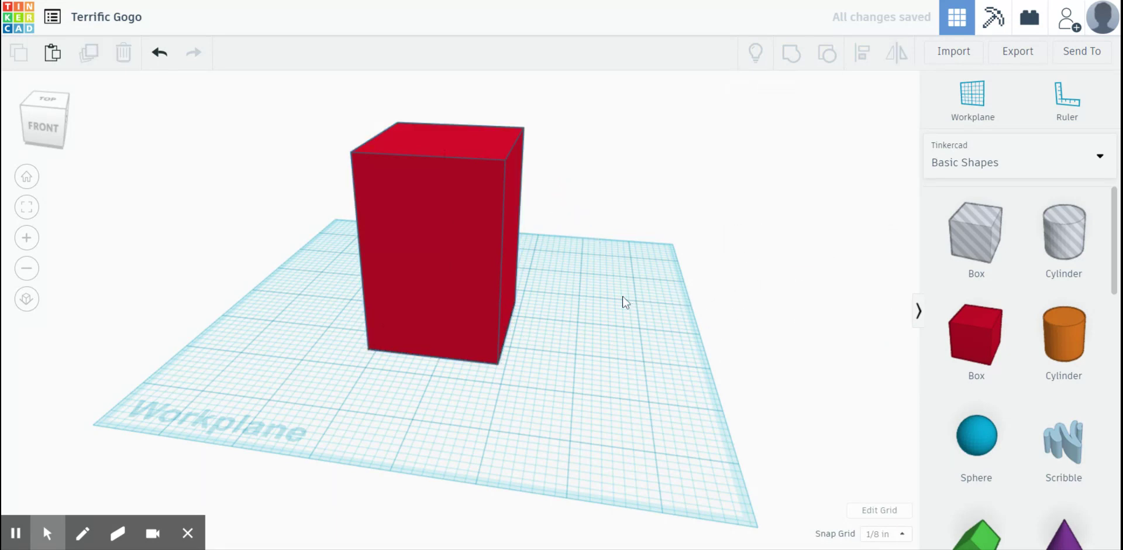
click(502, 232)
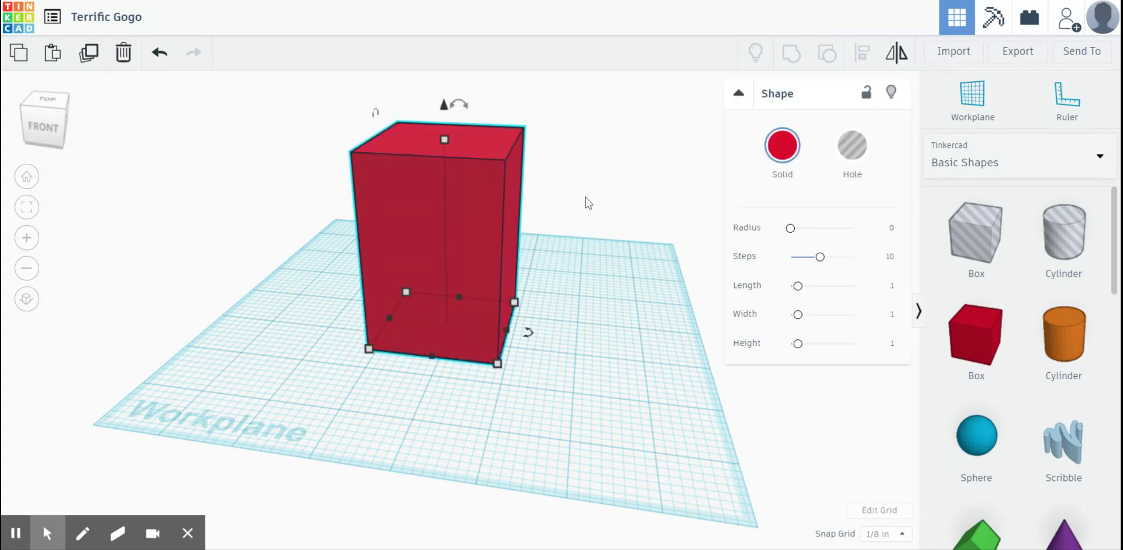
click(784, 147)
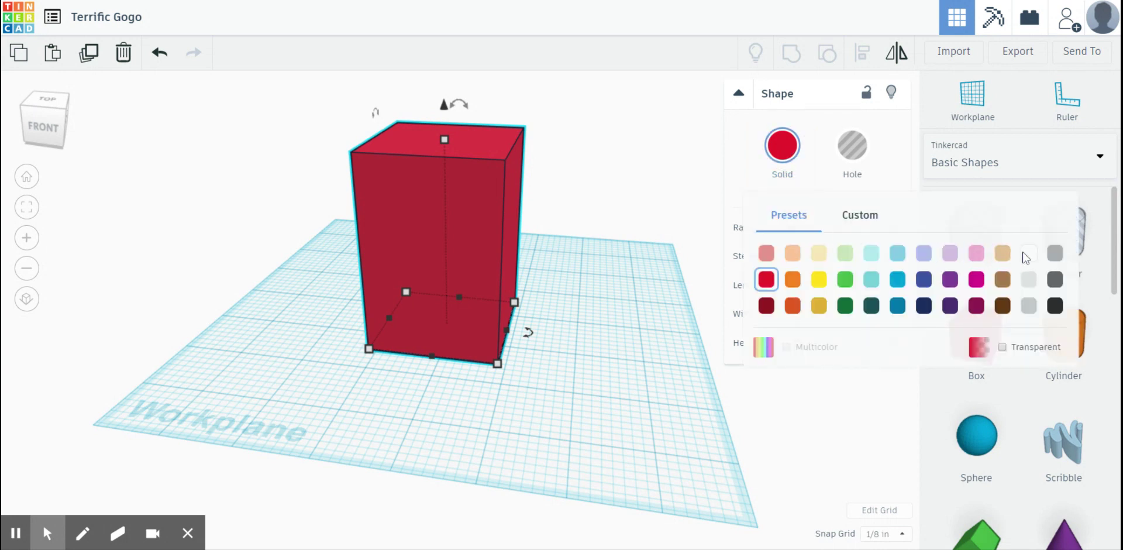
click(1028, 253)
click(617, 171)
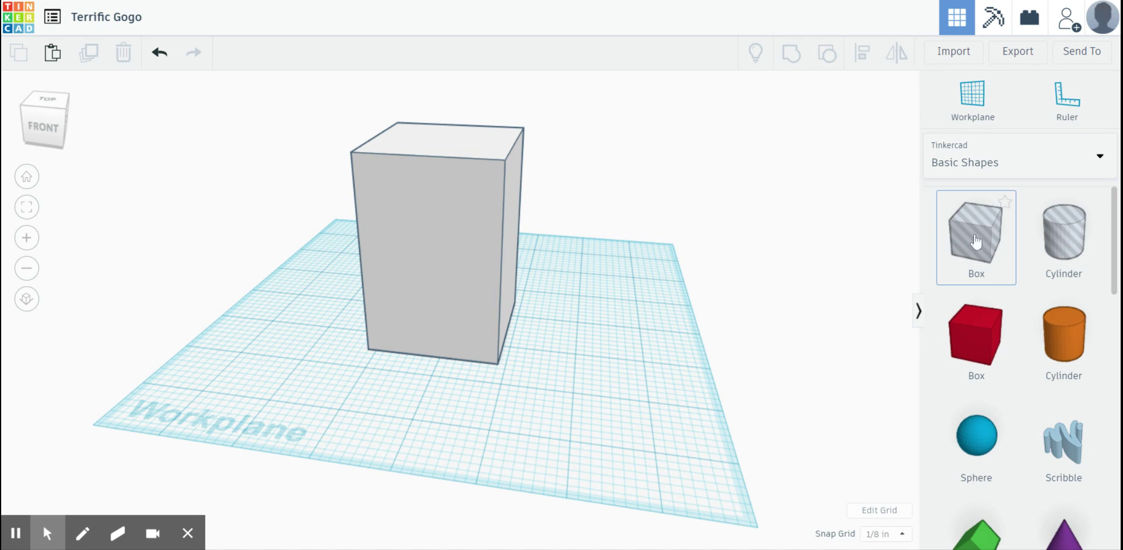
drag(976, 235, 603, 345)
Step: Set the hole box's width and length to 1.2 each
click(635, 366)
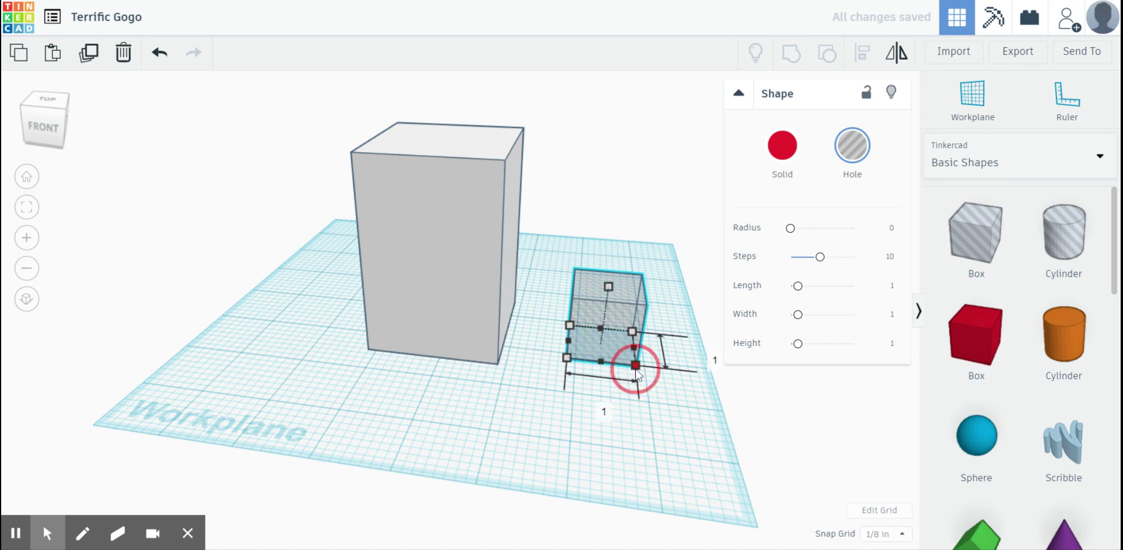
click(602, 407)
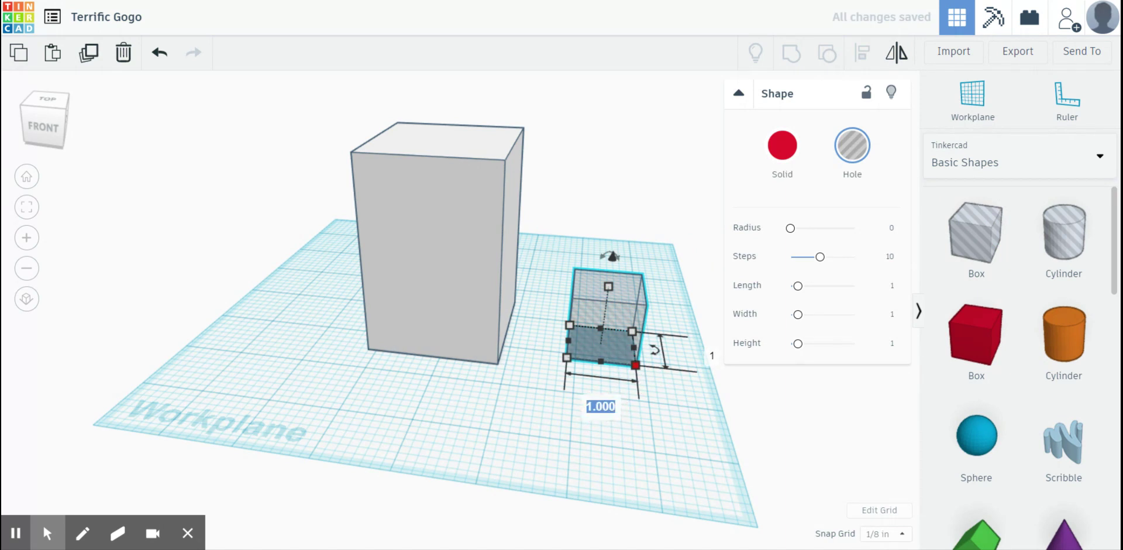
text(1.2)
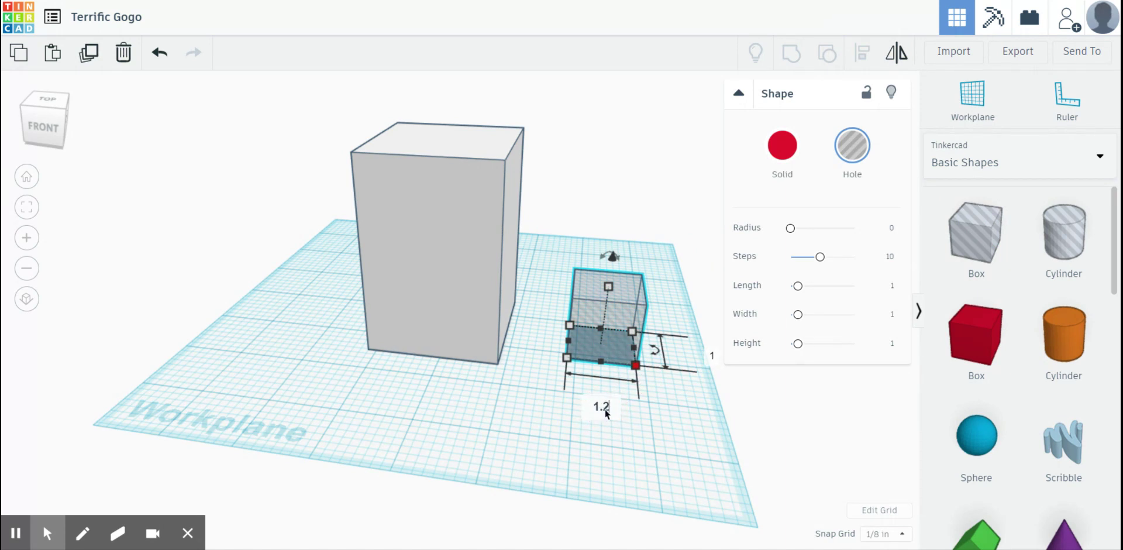
click(712, 358)
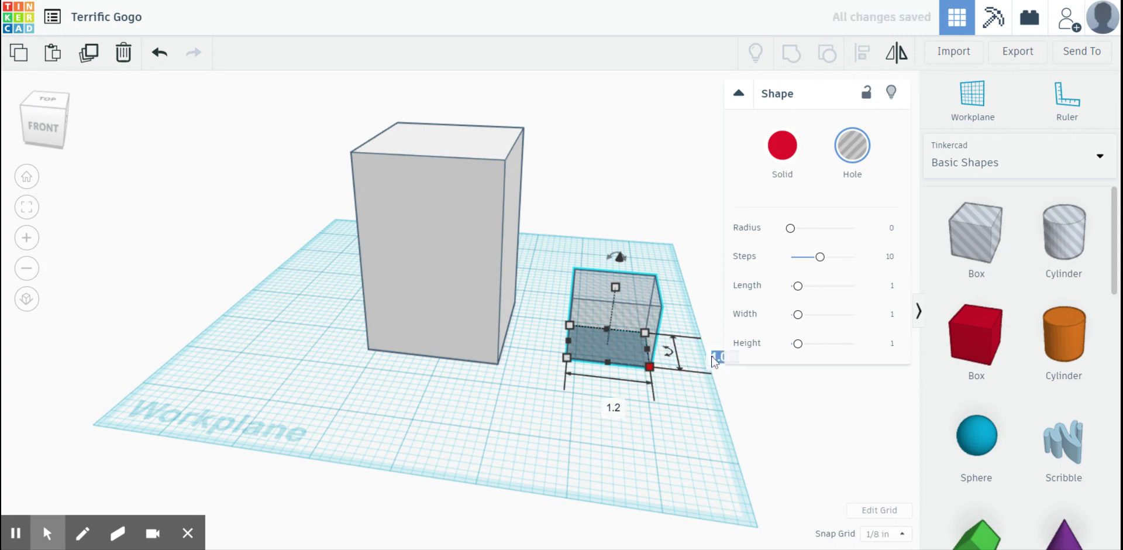
text(1.2)
key(Return)
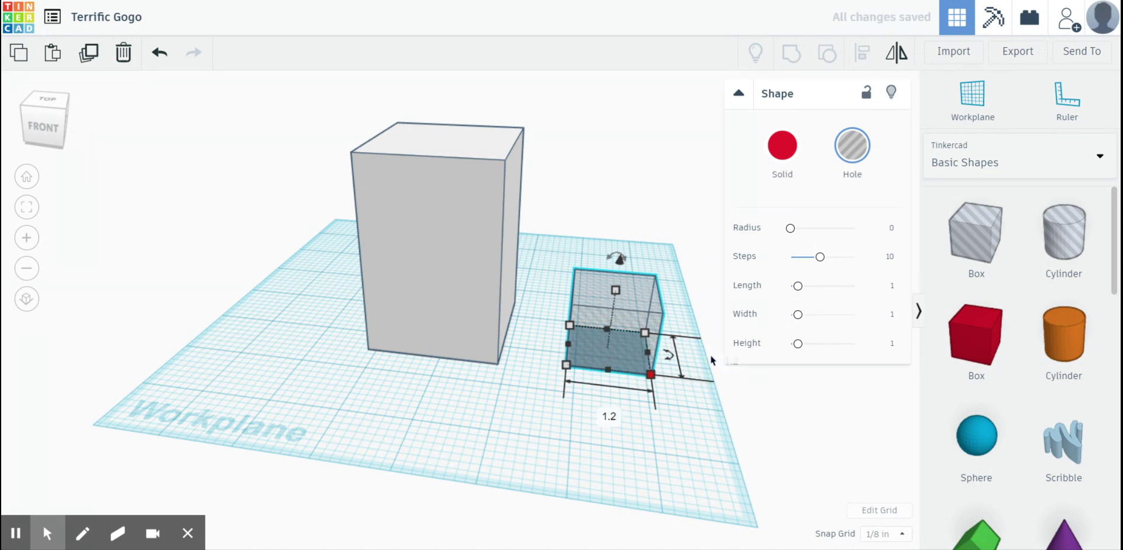
Step: Raise the hole box's height to 2.6
click(614, 291)
click(685, 320)
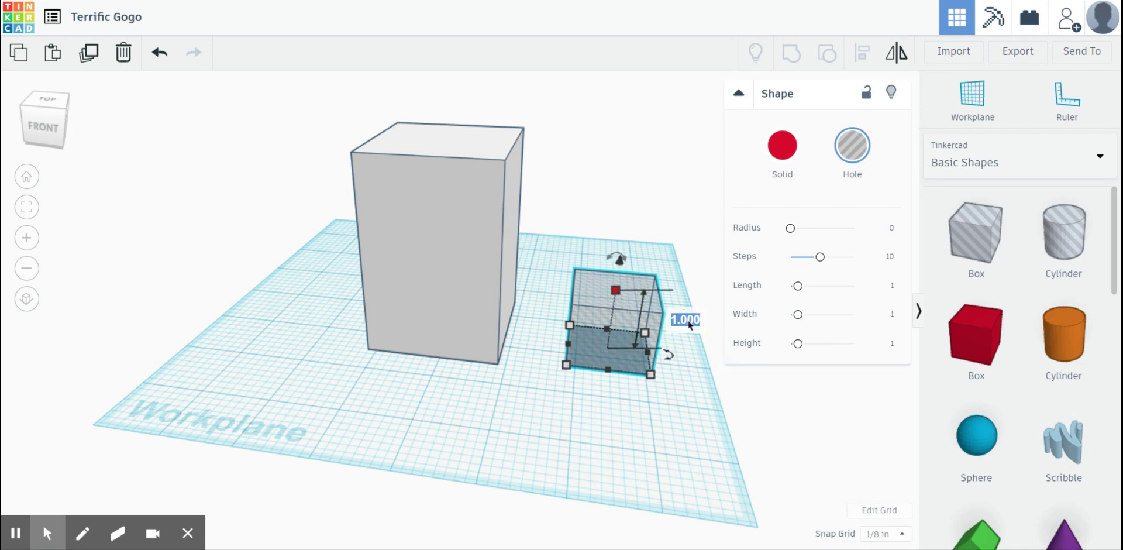
text(2.6)
key(Return)
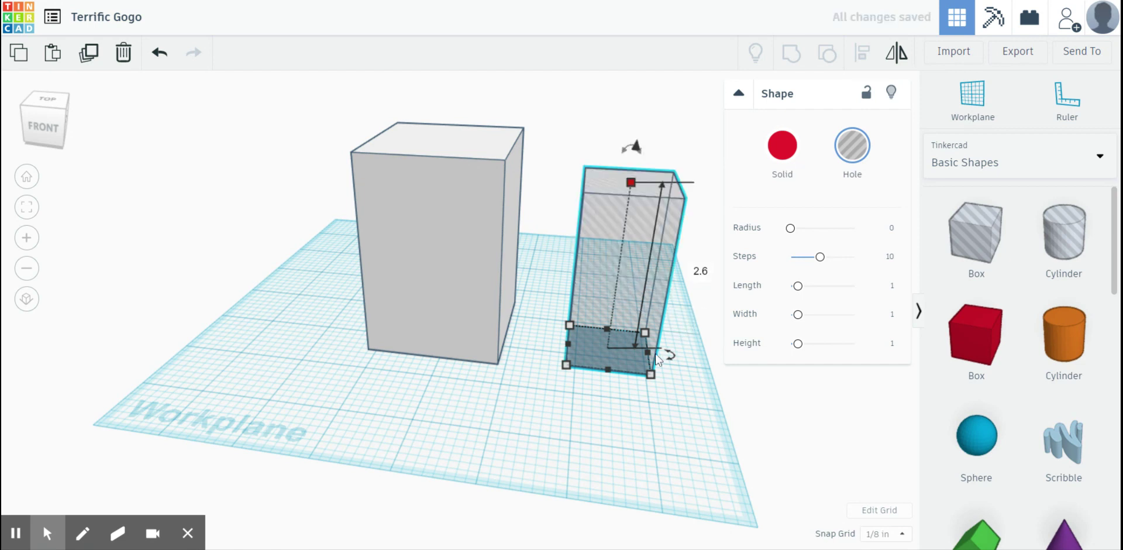
click(620, 397)
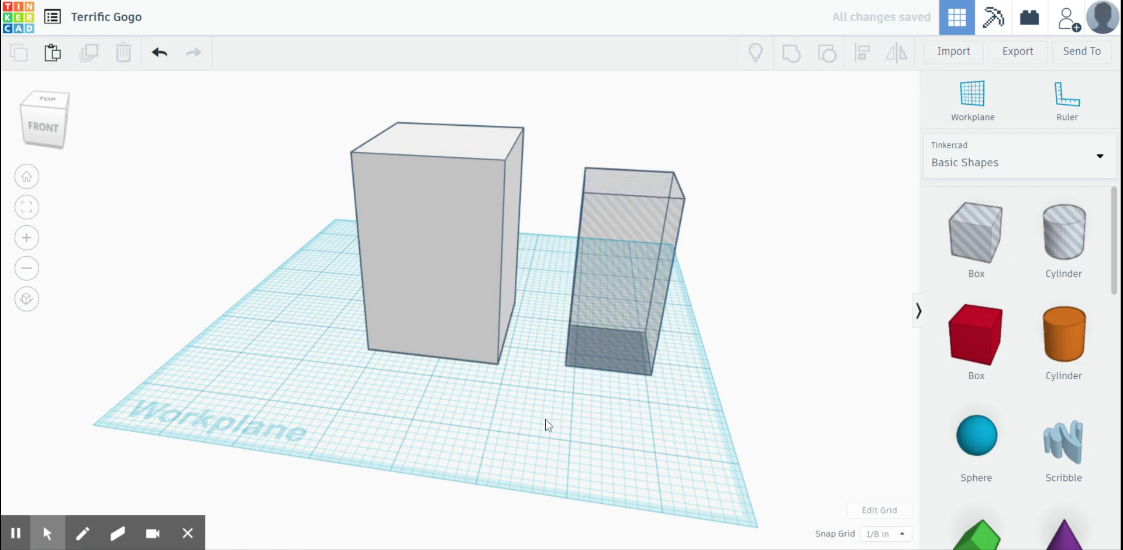
scroll(546, 422, down, 3)
Step: Move the hole into the grey box, centre both with Align, and group them
right_drag(544, 489, 495, 430)
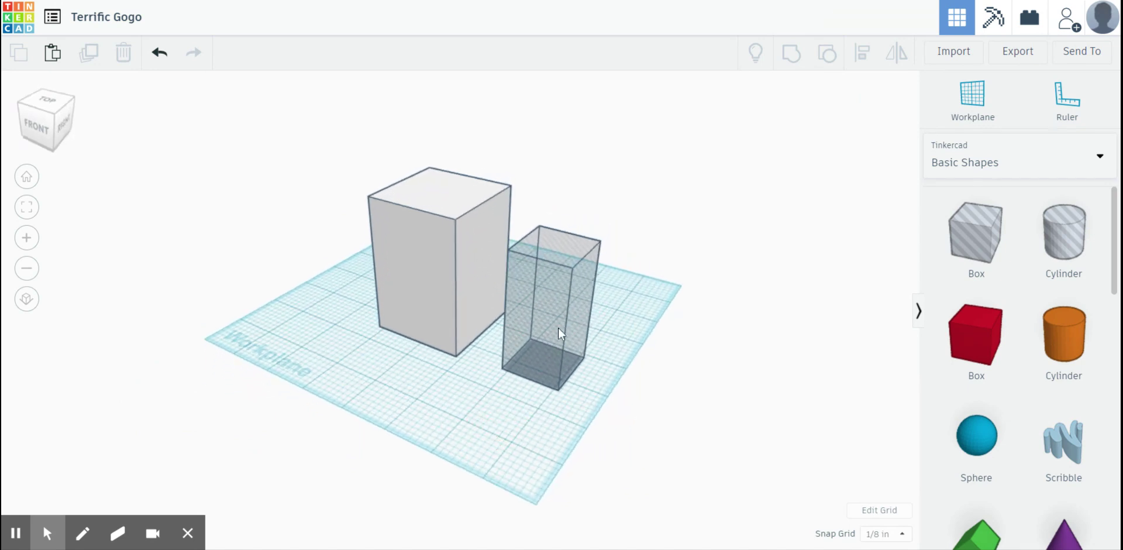
drag(557, 328, 442, 280)
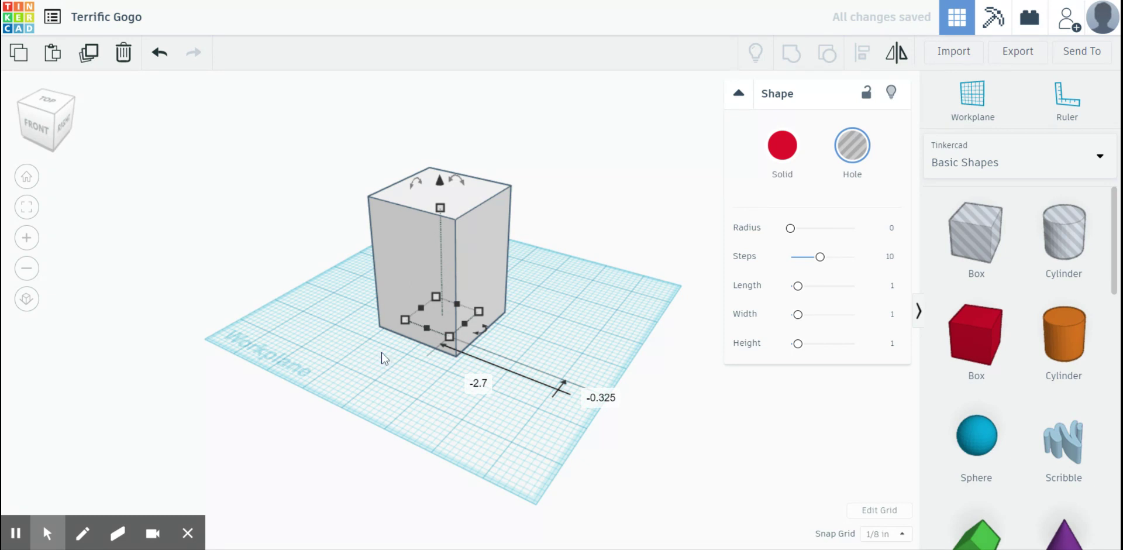
shift+click(380, 211)
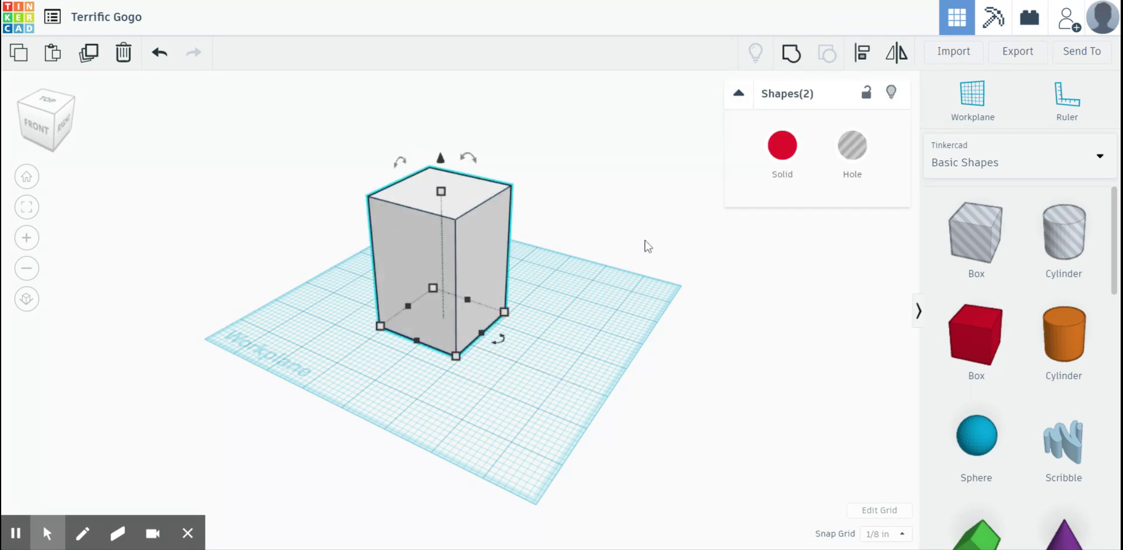
click(863, 58)
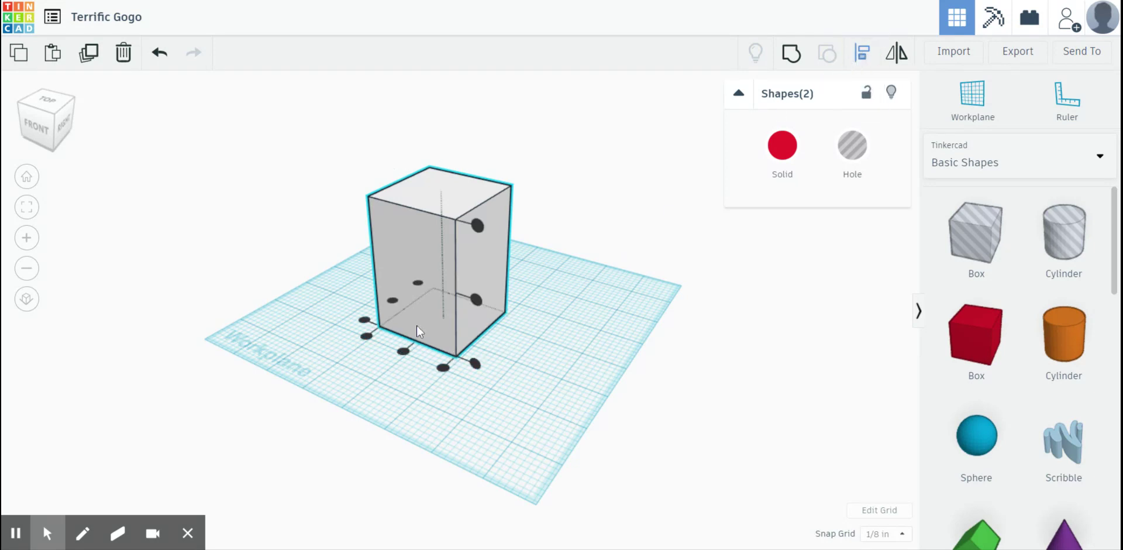
click(478, 226)
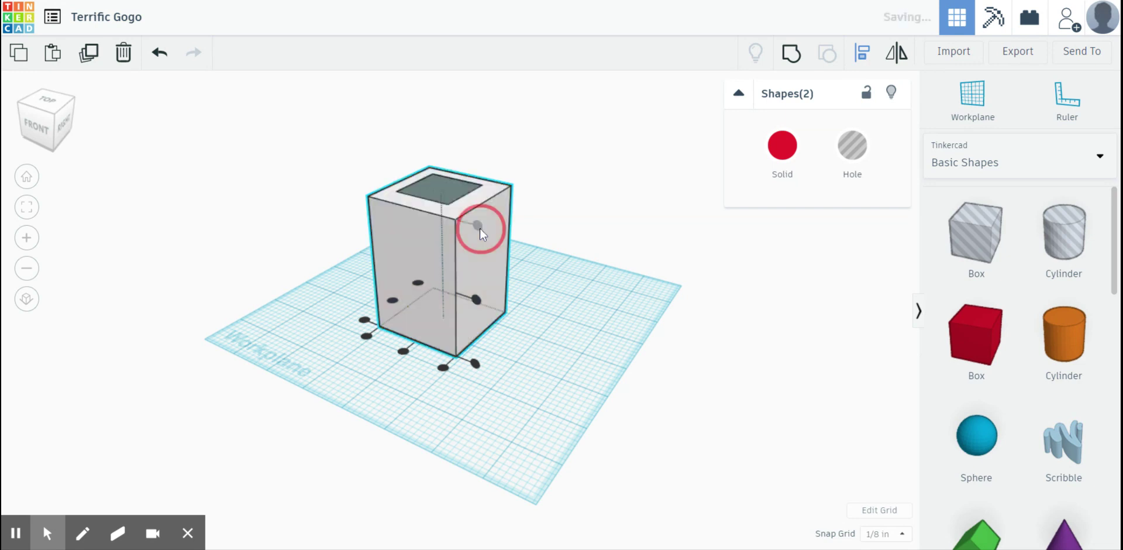
click(404, 351)
right_drag(371, 379, 477, 416)
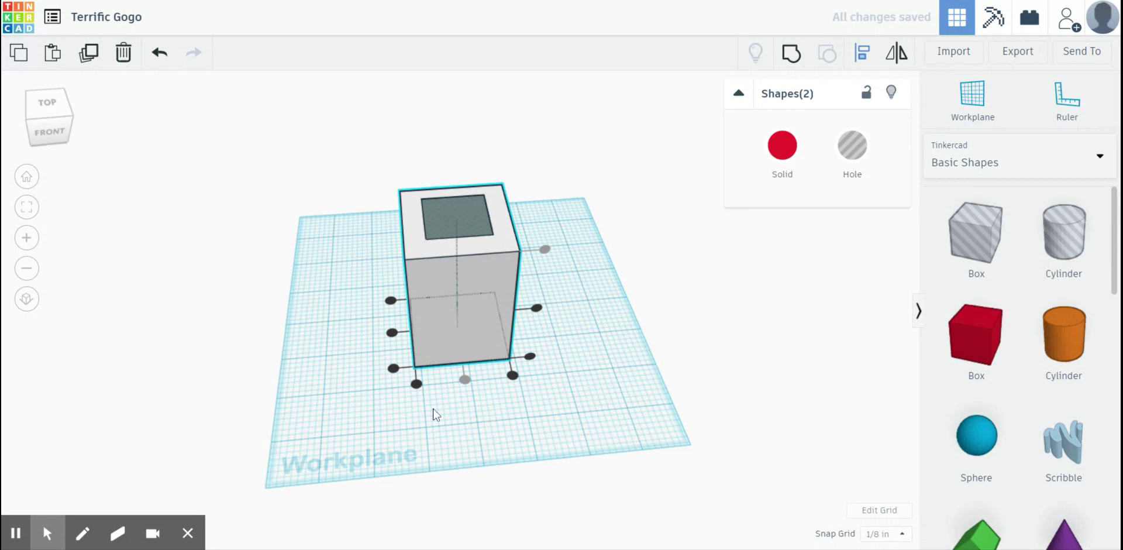
click(392, 332)
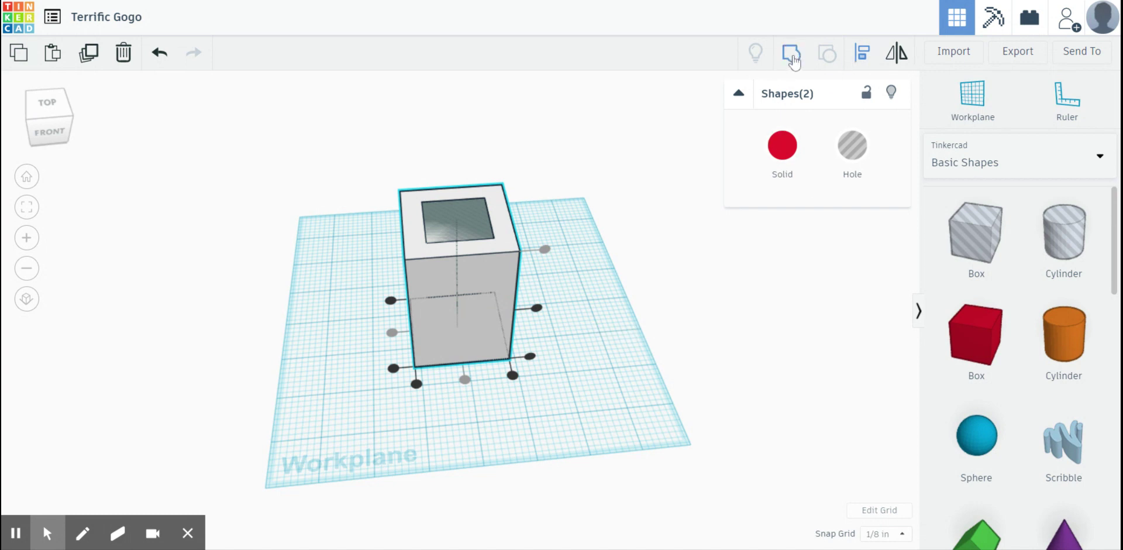
click(792, 58)
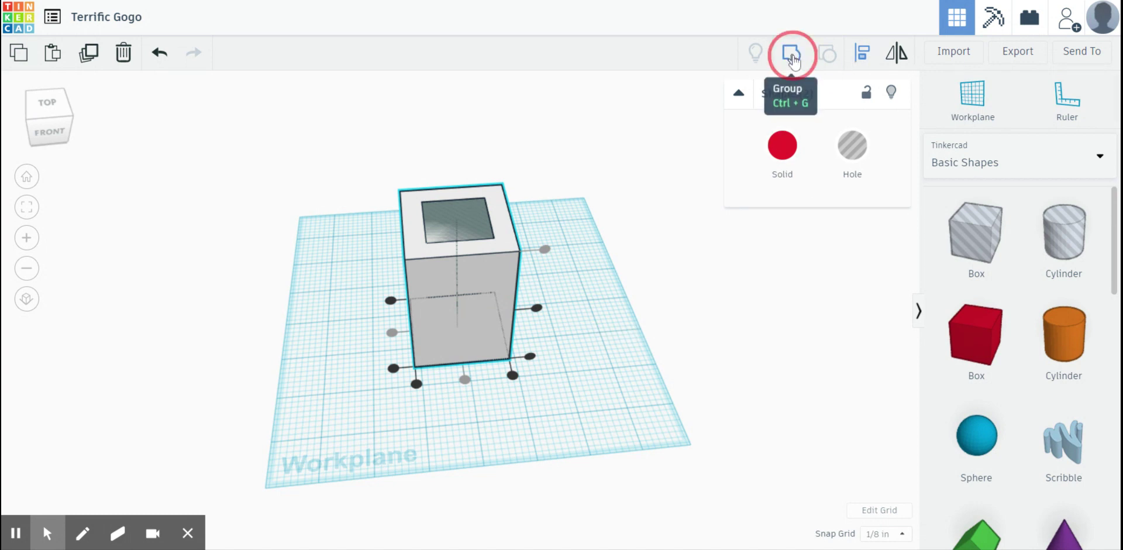
click(612, 294)
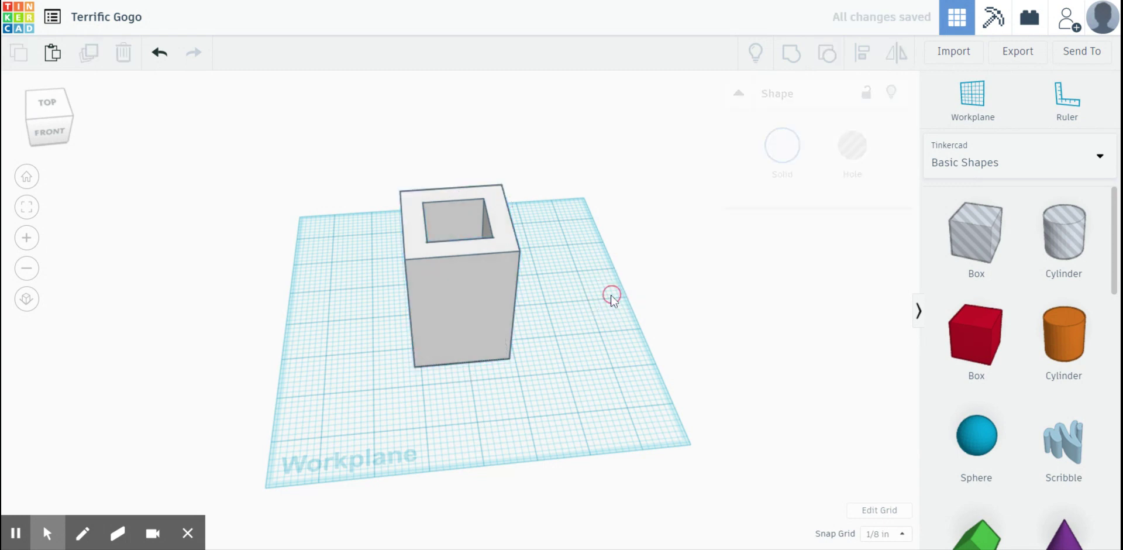
mouse_move(608, 298)
right_down()
mouse_move(467, 374)
mouse_move(445, 454)
mouse_move(437, 329)
mouse_move(499, 260)
mouse_move(606, 314)
right_up()
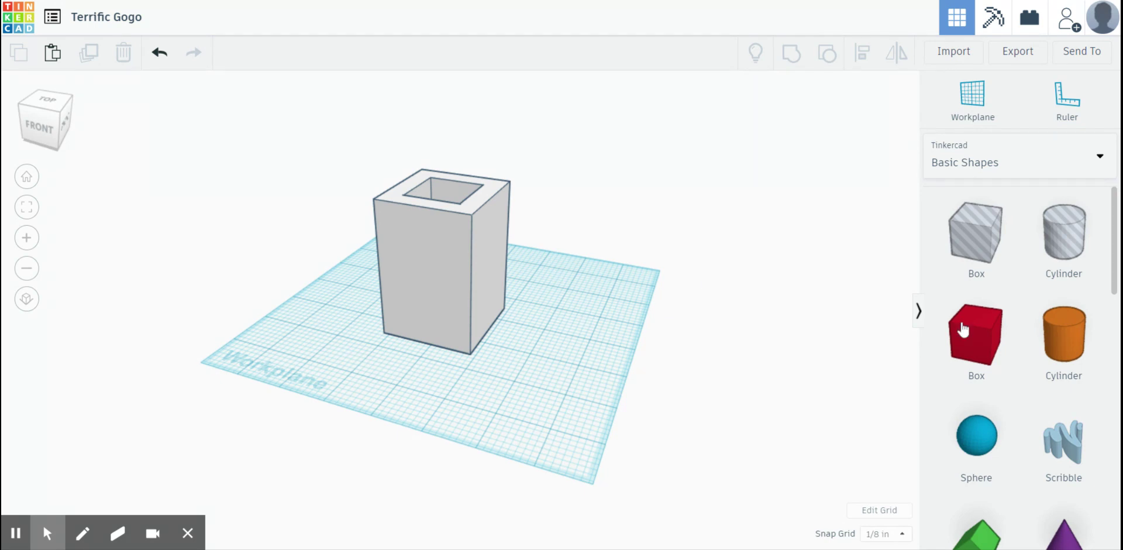
scroll(978, 335, down, 2)
Step: Place a Roof shape beside the hollow box
scroll(978, 335, down, 2)
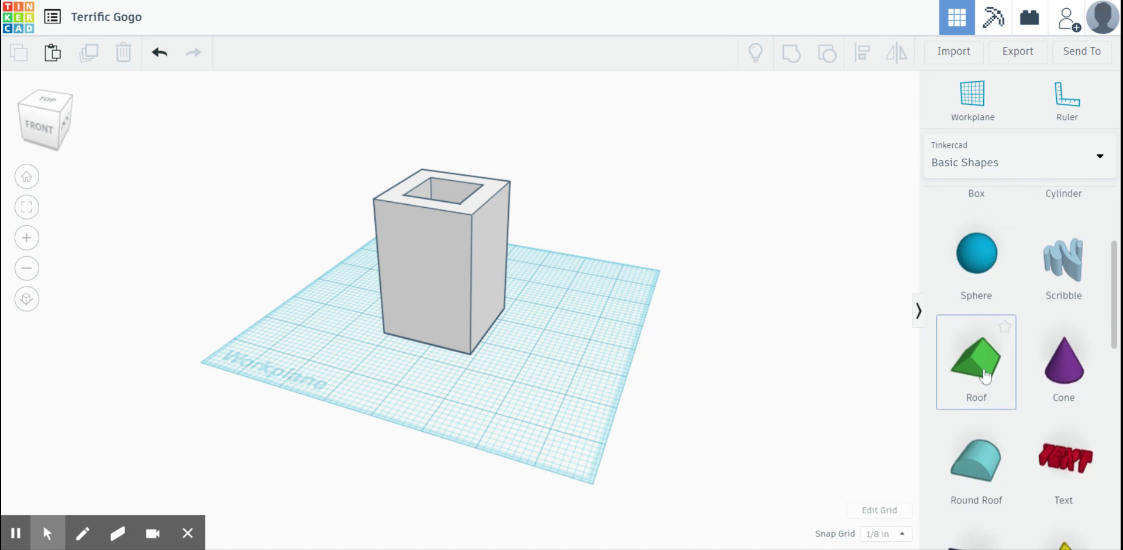
click(986, 374)
drag(986, 374, 555, 336)
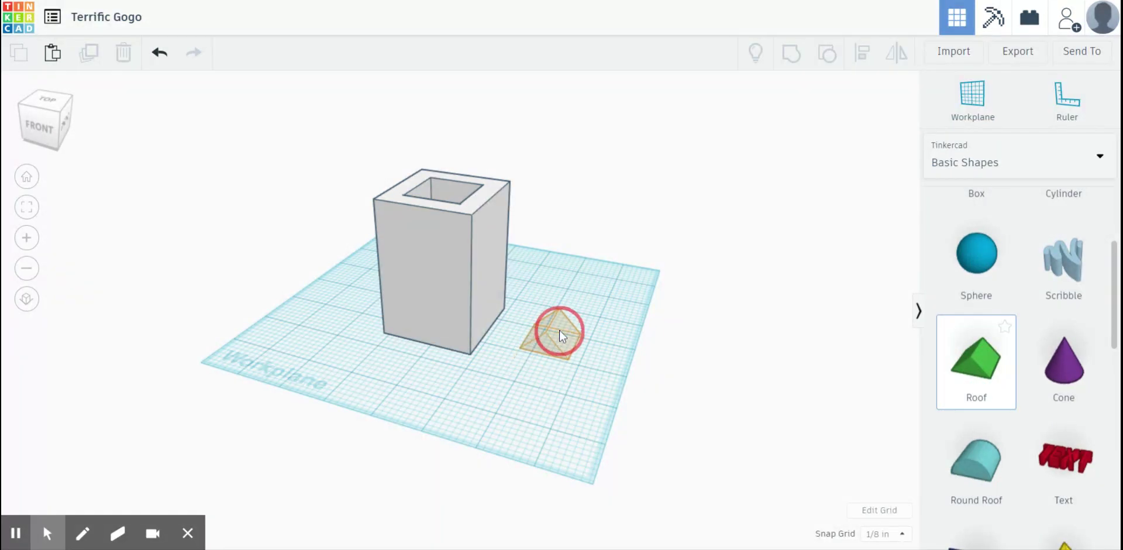
click(559, 330)
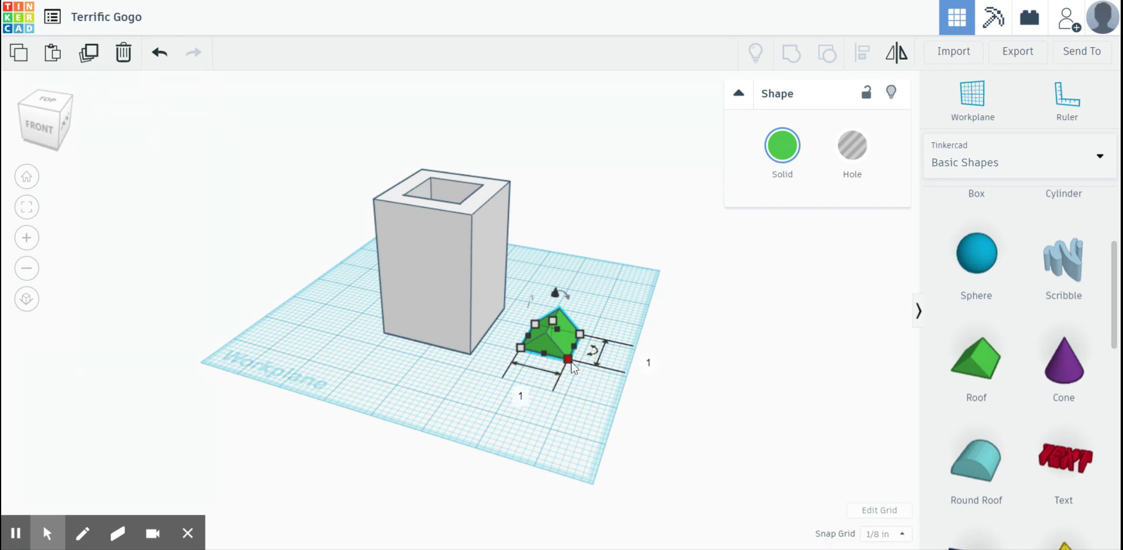
Step: Set the roof's width to 4 and depth to 4
click(519, 394)
text(4)
key(Tab)
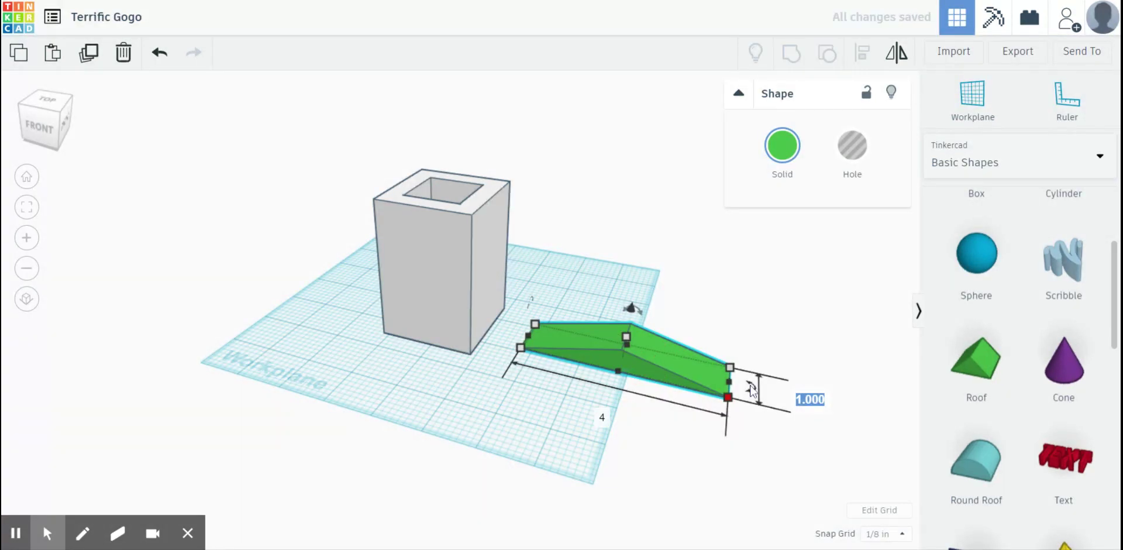
key(Return)
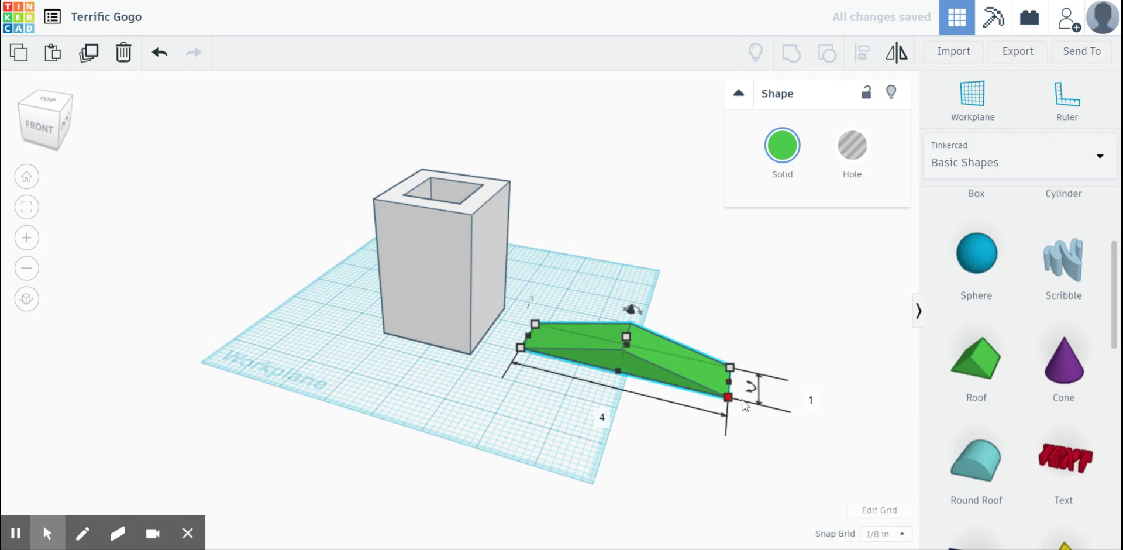
click(814, 405)
text(4)
key(Return)
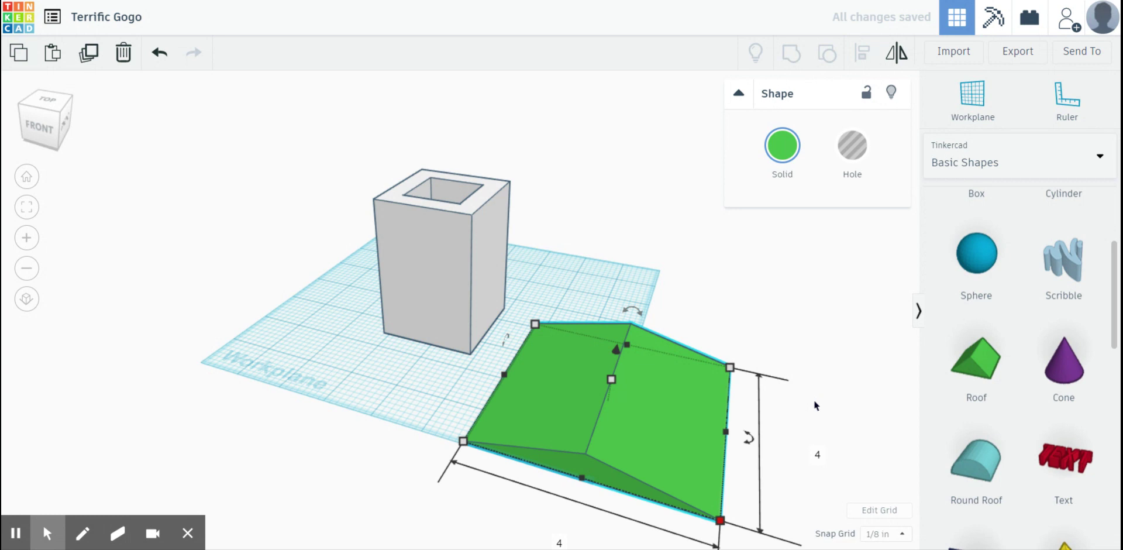
Step: Drag the green roof across the workplane so it surrounds the hollow box's base
right_drag(760, 431, 742, 376)
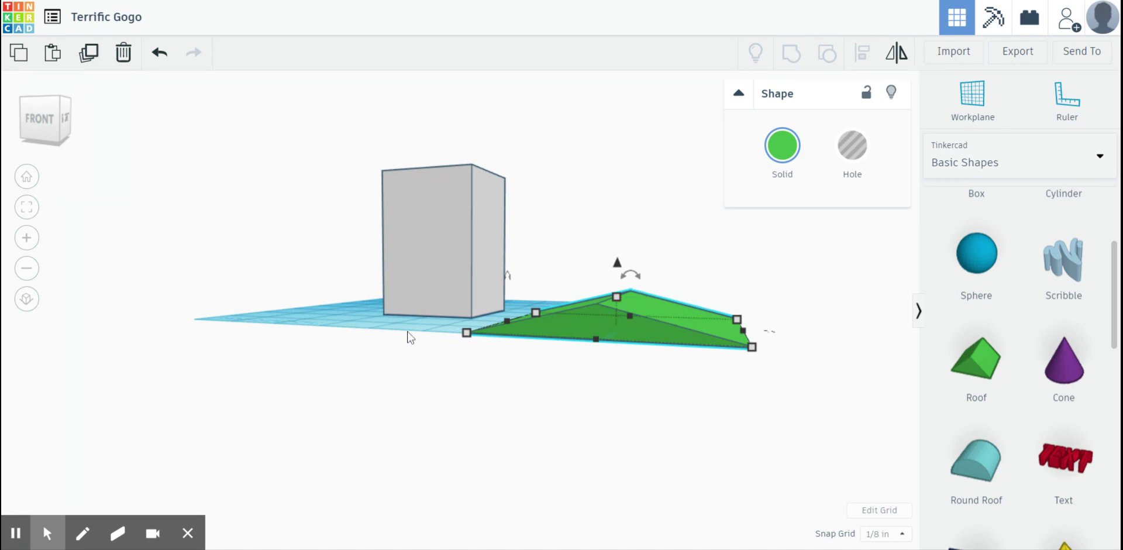
right_drag(409, 334, 410, 359)
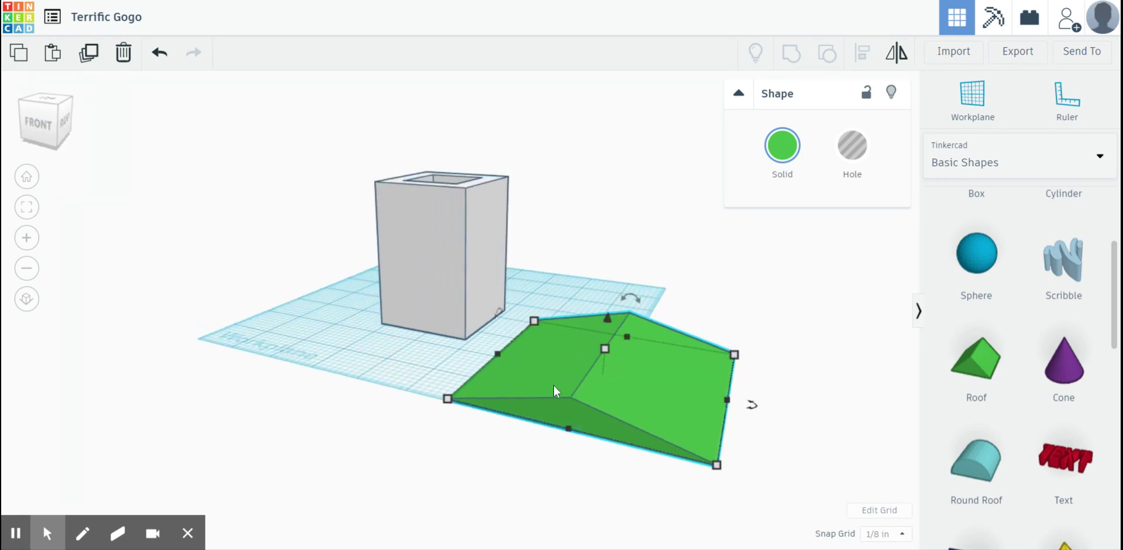
drag(563, 391, 401, 314)
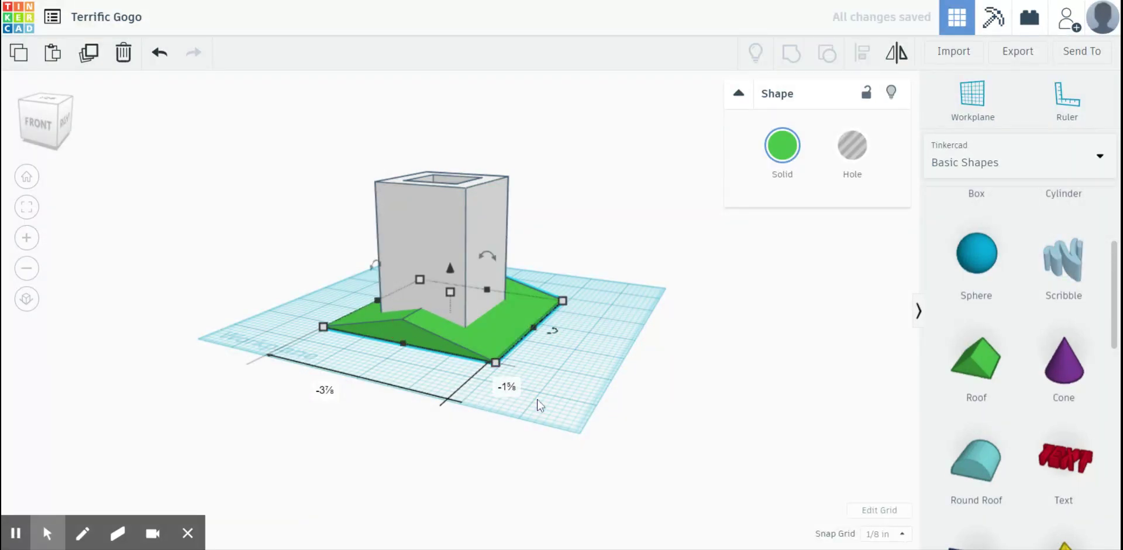
mouse_move(571, 392)
right_down()
mouse_move(665, 376)
mouse_move(568, 389)
right_up()
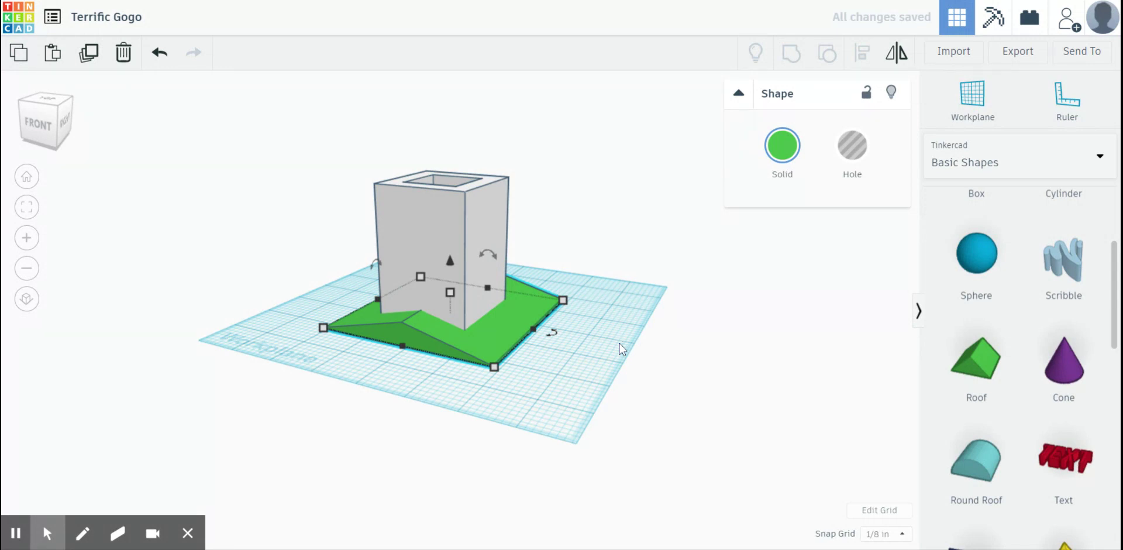
click(454, 198)
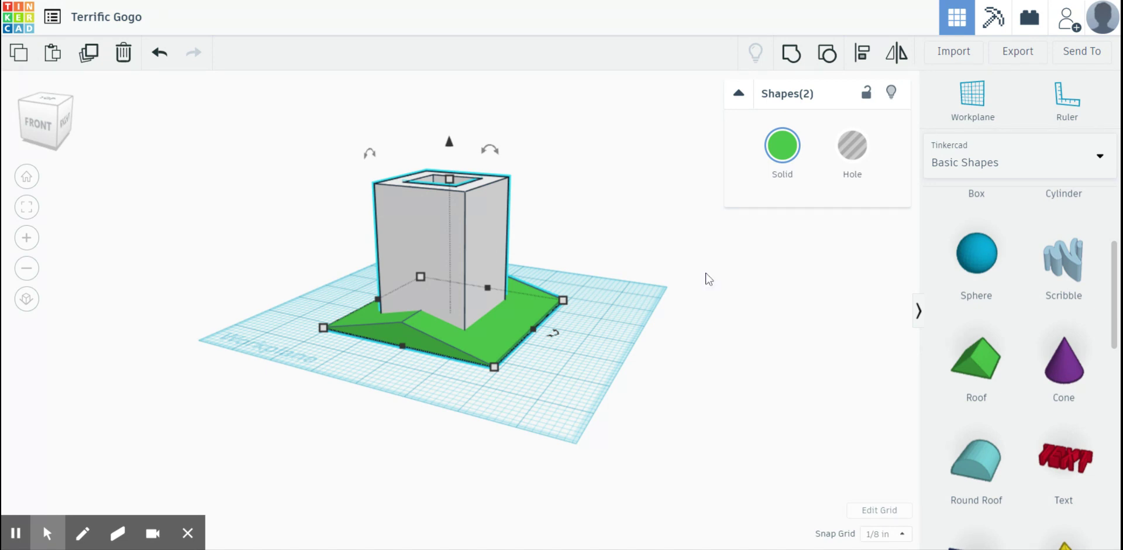
Step: Align the hollow box to the centre of the 4 by 4 roof
click(861, 59)
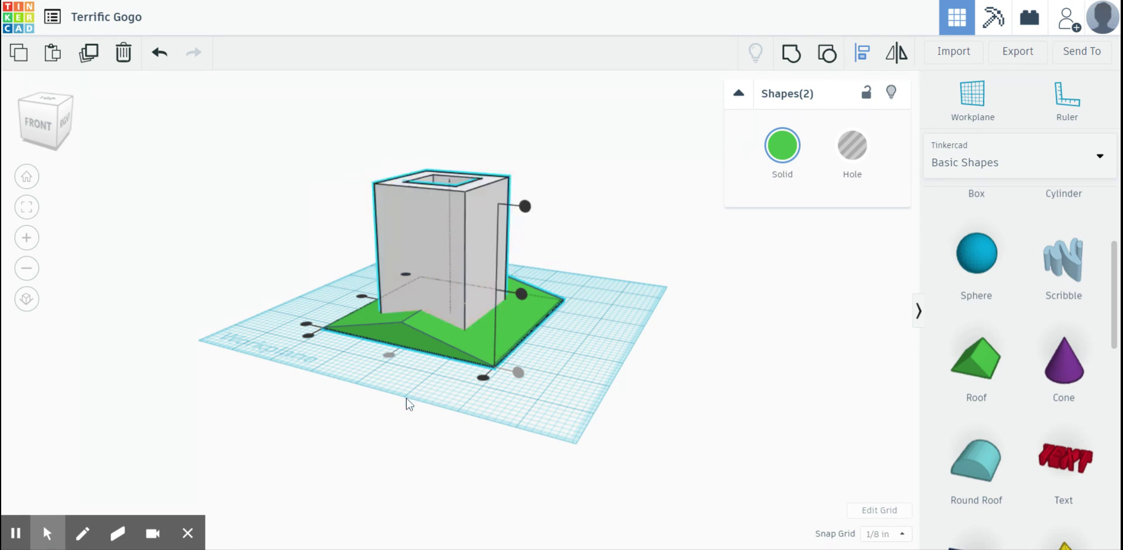
right_drag(408, 404, 561, 421)
click(456, 413)
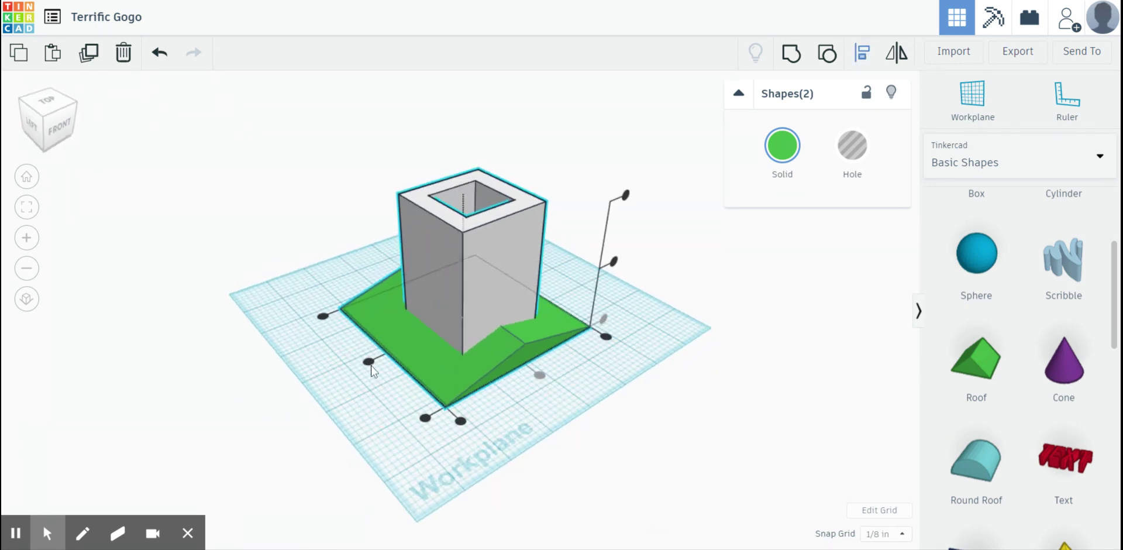
drag(372, 367, 371, 364)
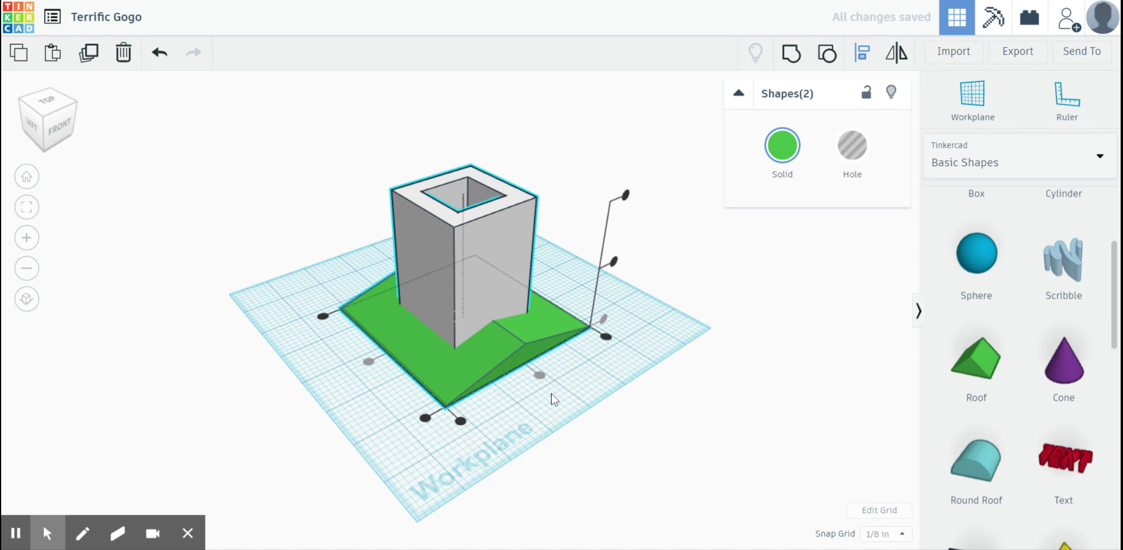
click(541, 378)
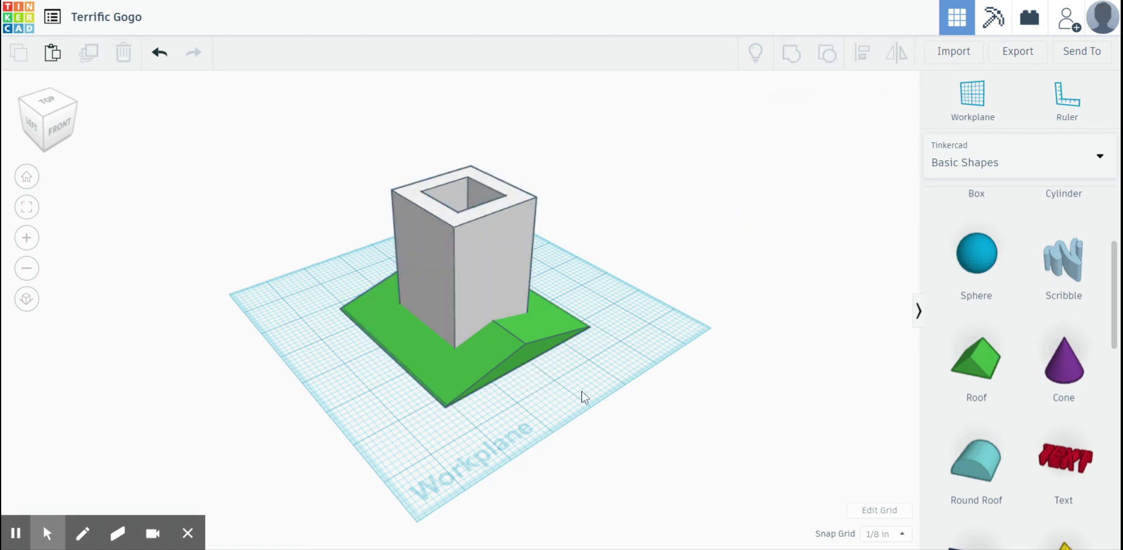
right_drag(585, 389, 517, 385)
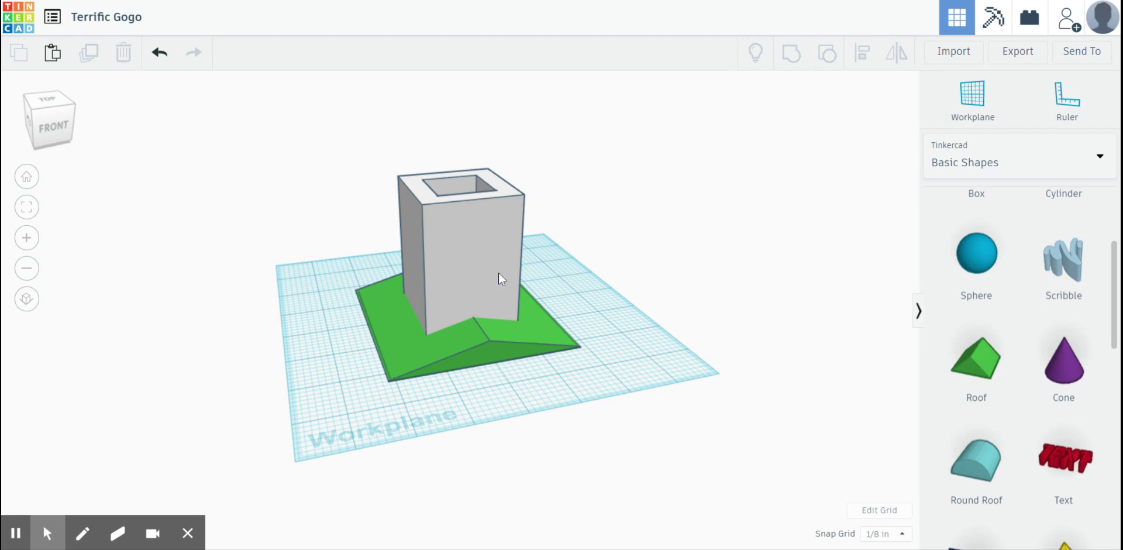
Step: Raise the green roof 3 in so it caps the top of the grey box
click(472, 350)
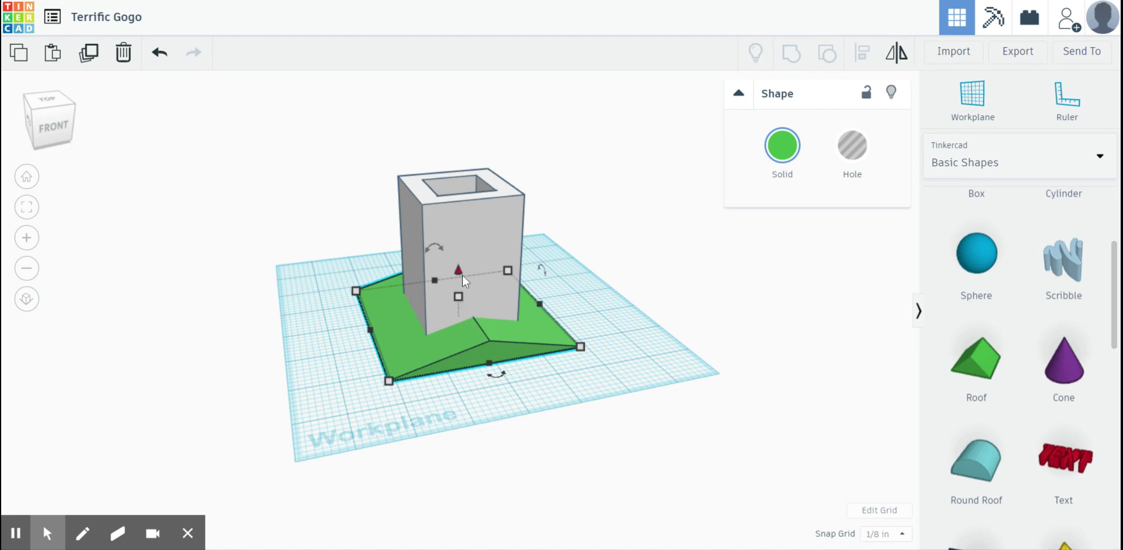
drag(462, 275, 458, 138)
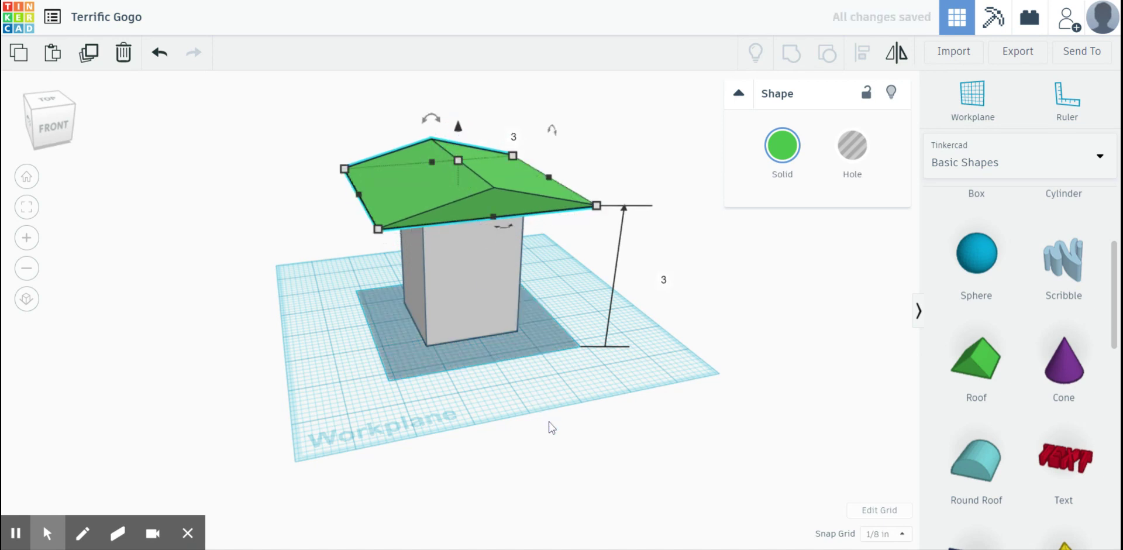
right_drag(551, 427, 447, 423)
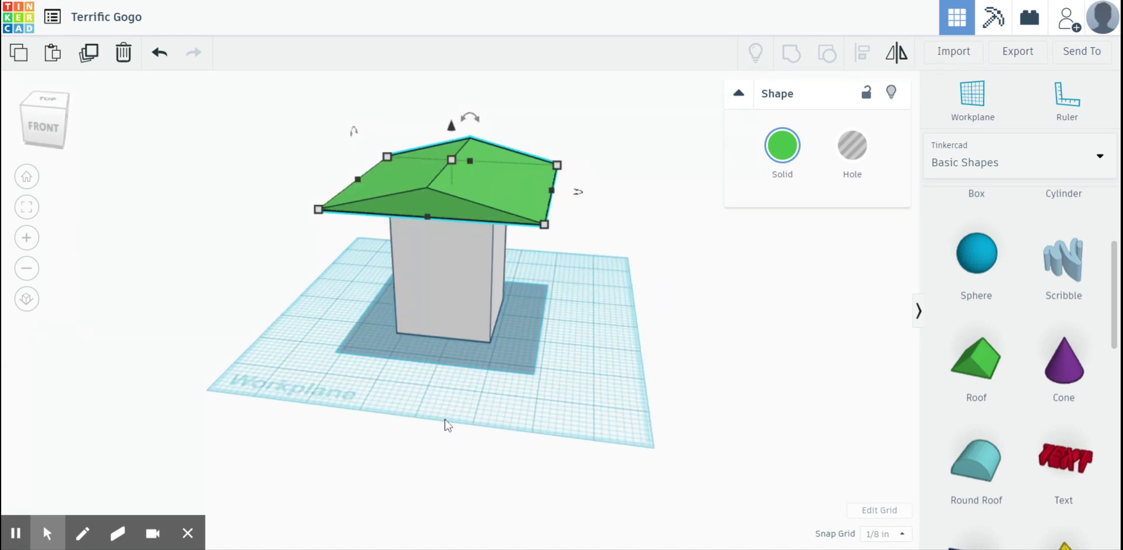
Step: Group the roof and box, enabling Multicolor to keep the grey and green
shift+click(461, 283)
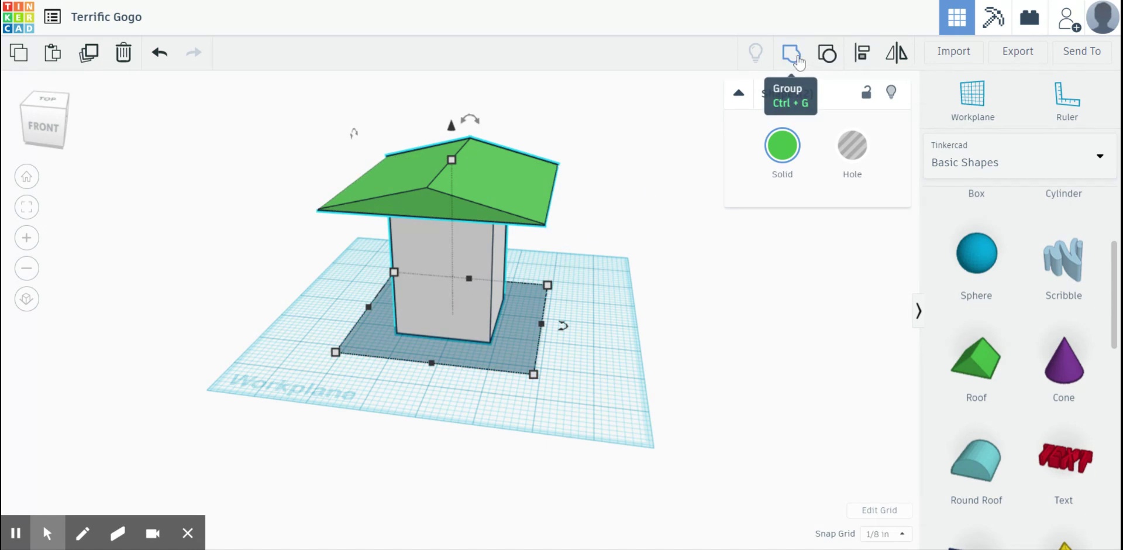
click(797, 57)
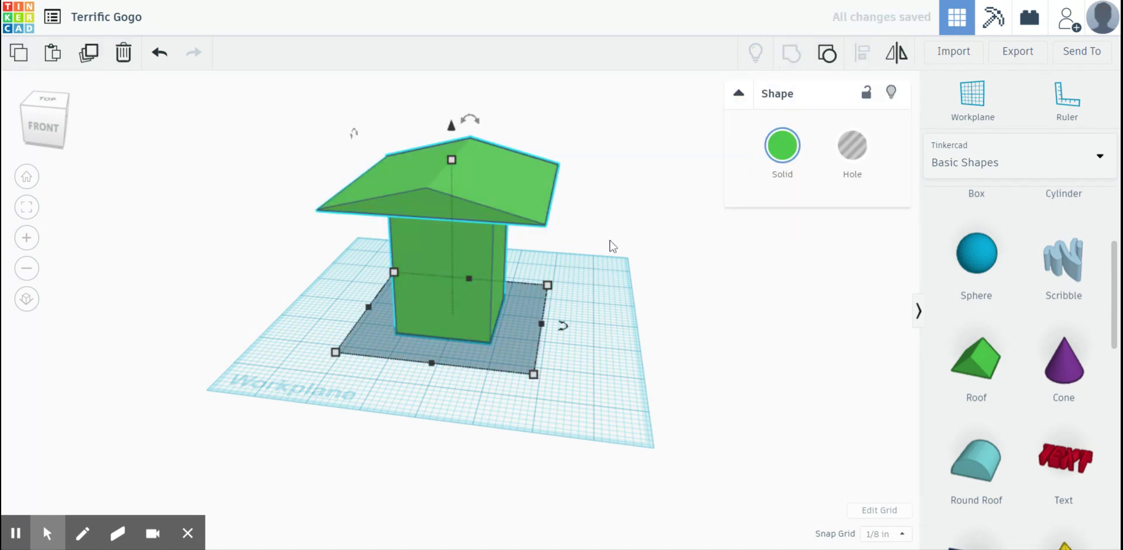
click(784, 154)
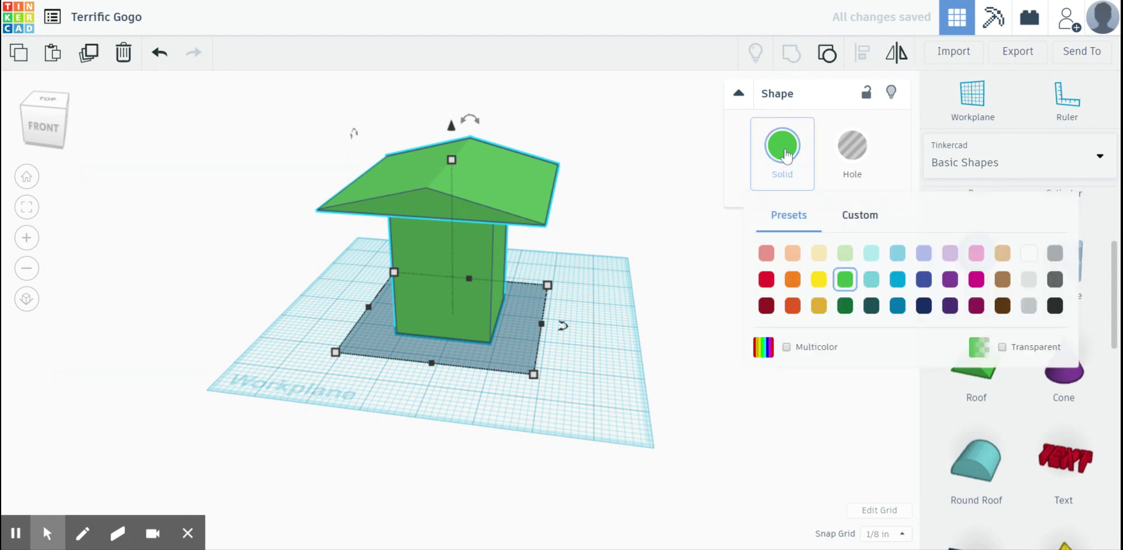
click(789, 349)
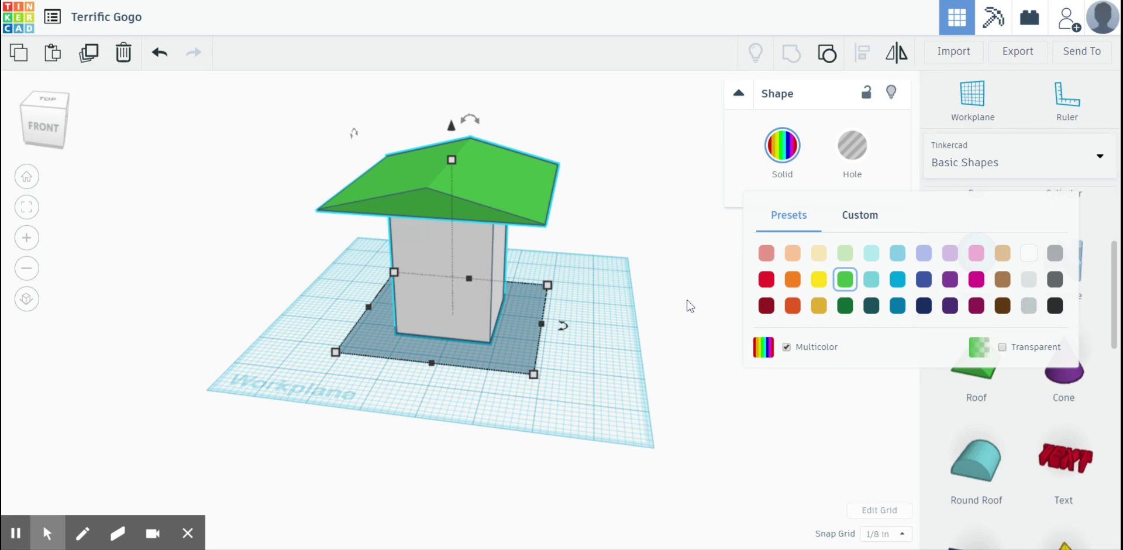
click(693, 264)
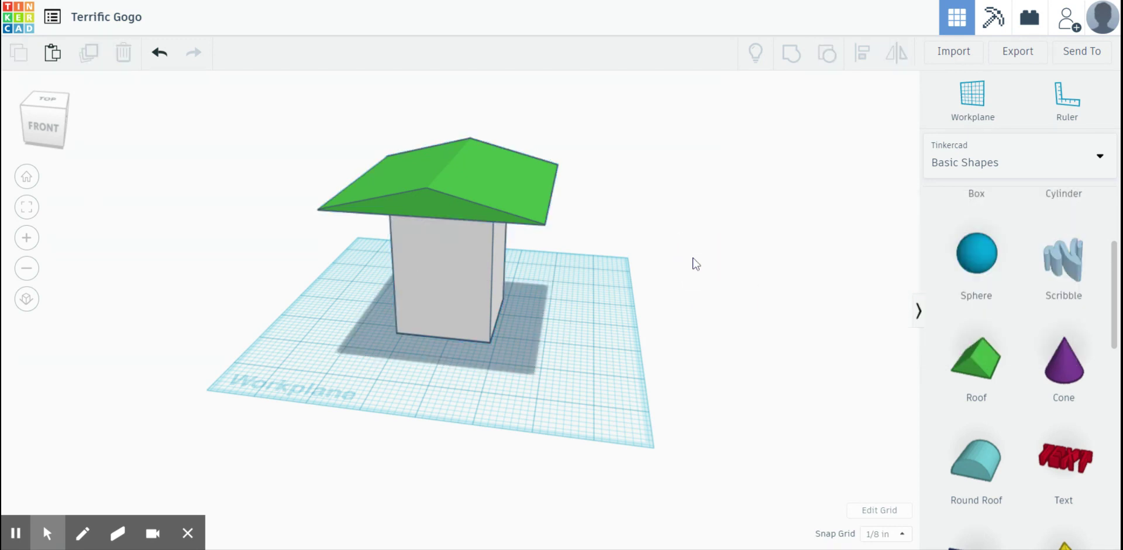
right_drag(690, 351, 656, 355)
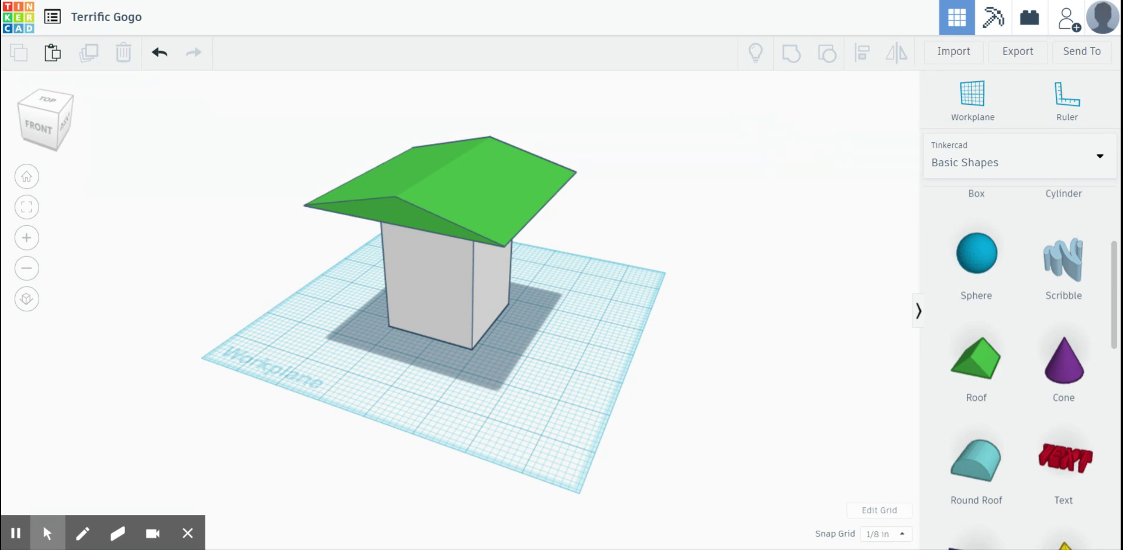
Step: Add a cylinder hole and set its width and length to 0.4 in
scroll(968, 406, up, 3)
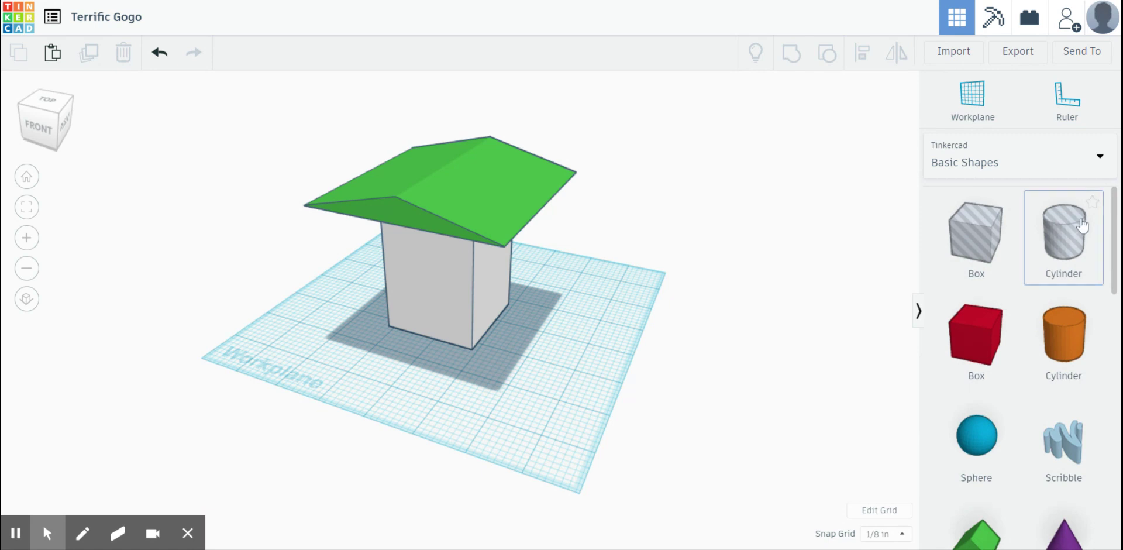
drag(1067, 240, 560, 363)
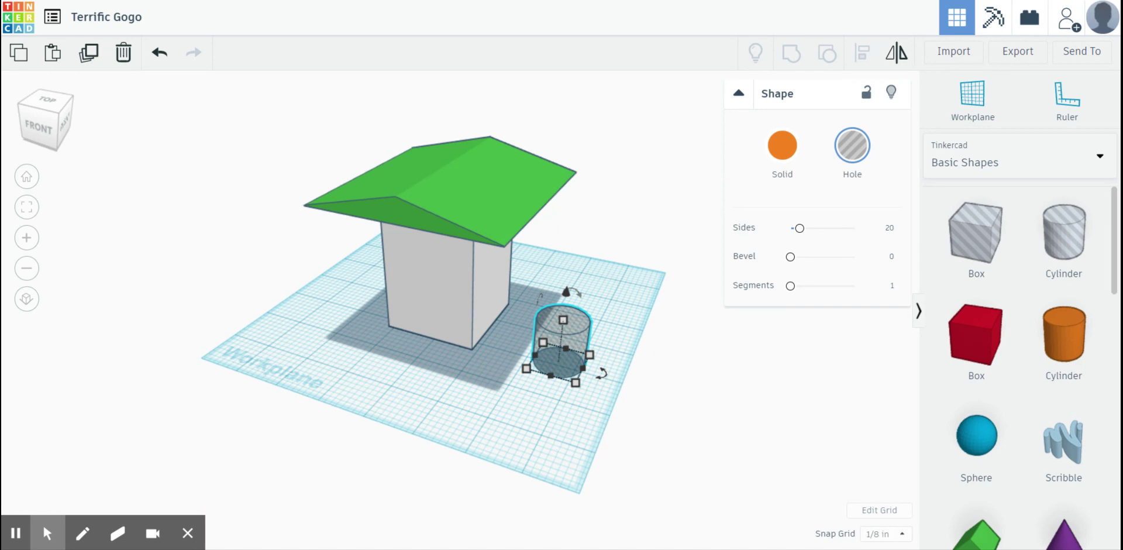
click(577, 388)
click(526, 423)
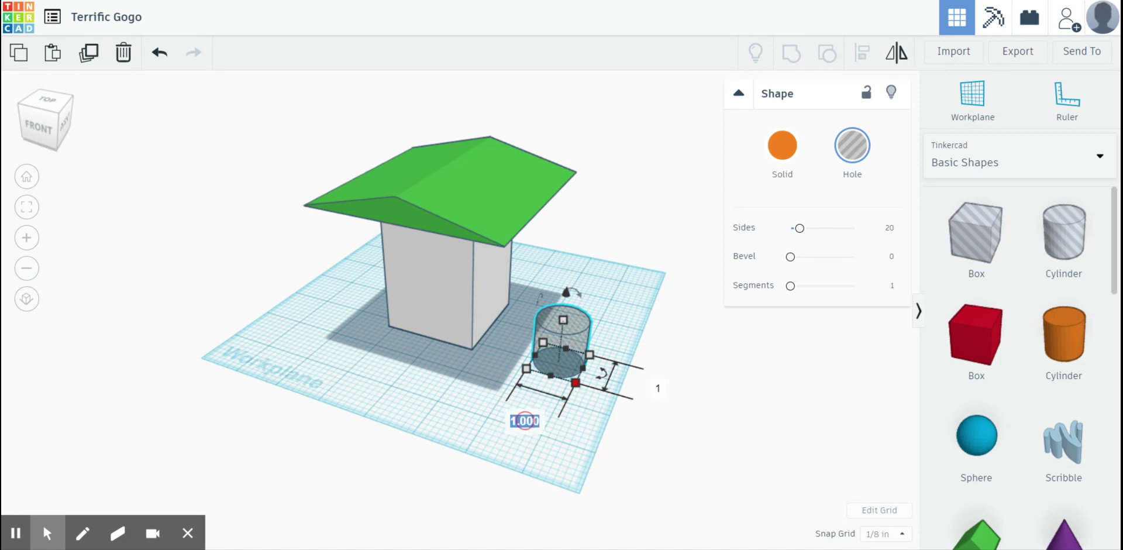
key(BackSpace)
key(Tab)
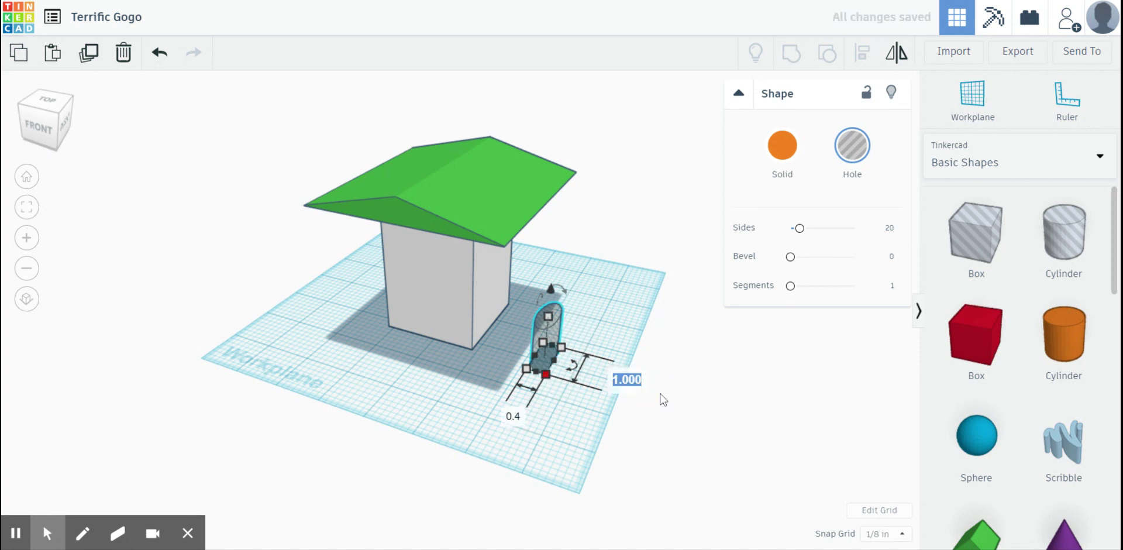
text(.4)
key(Return)
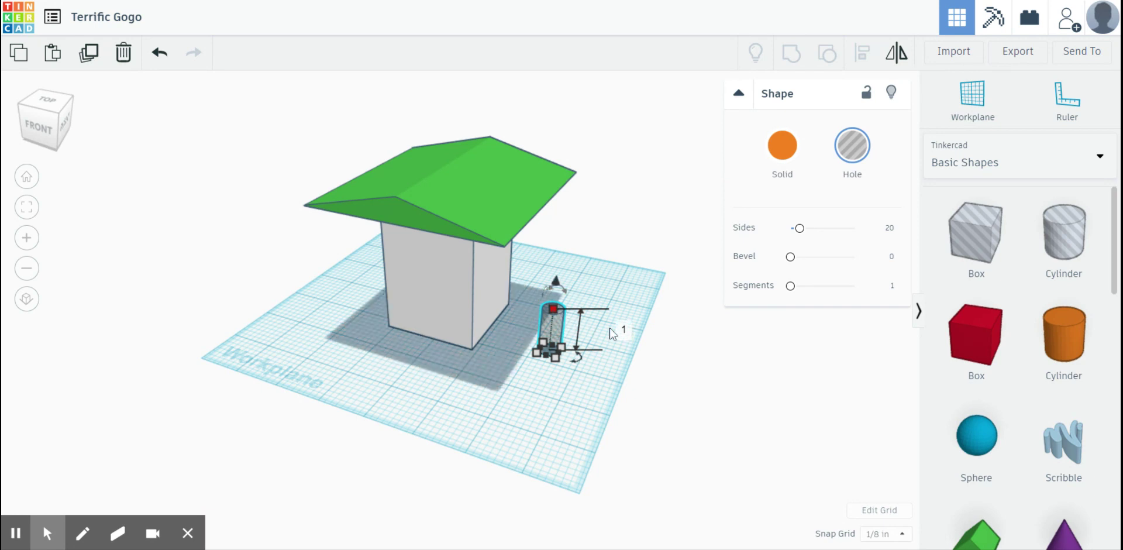
Step: Set the hole cylinder's height to 4
click(624, 331)
text(4)
key(Return)
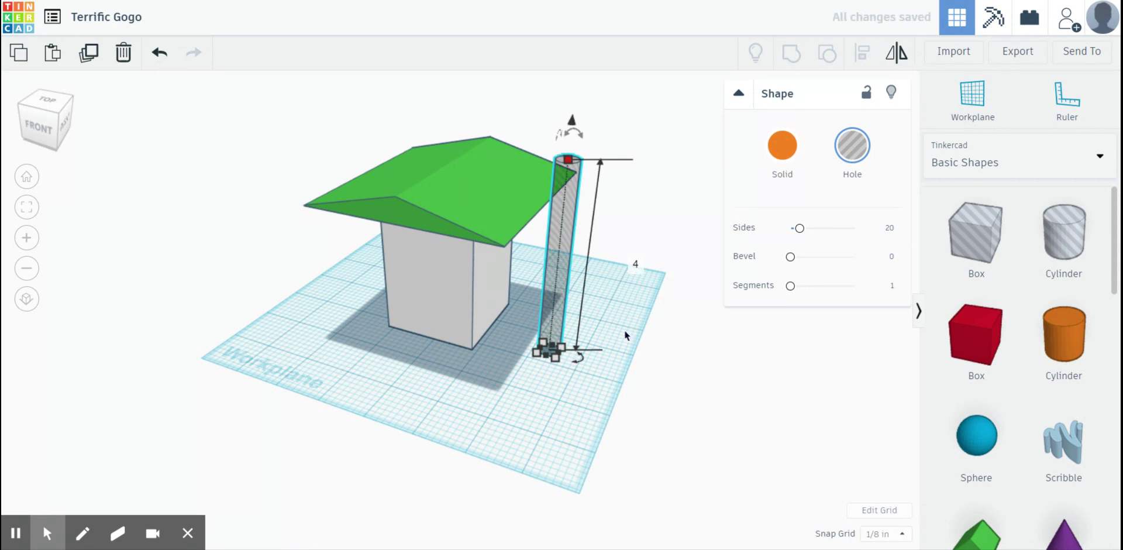
Step: Rotate the hole cylinder 90° so it lies on its side against the house wall
click(640, 298)
right_drag(639, 299, 483, 295)
click(482, 291)
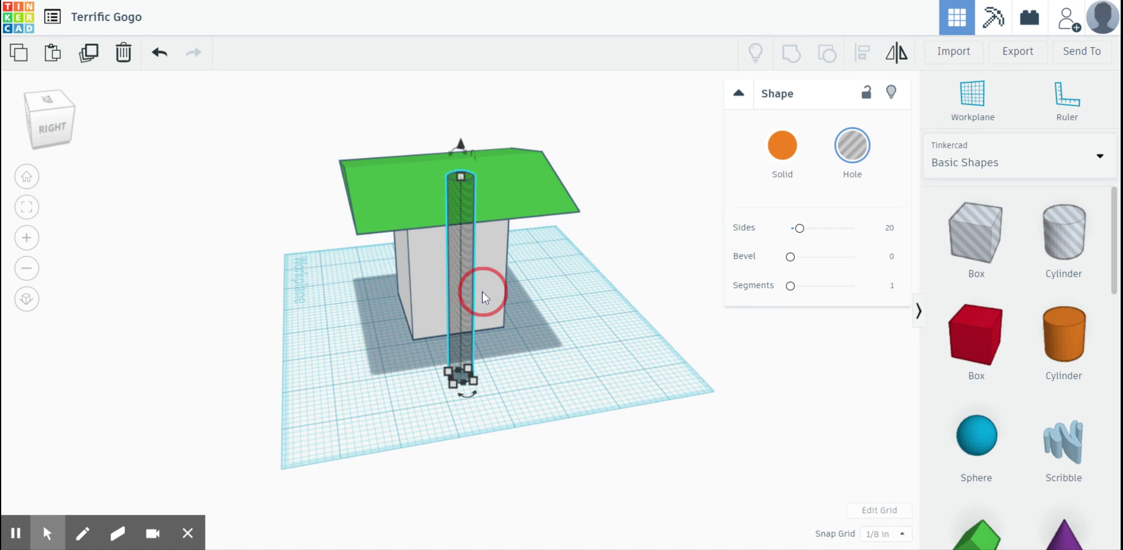
drag(454, 152, 277, 313)
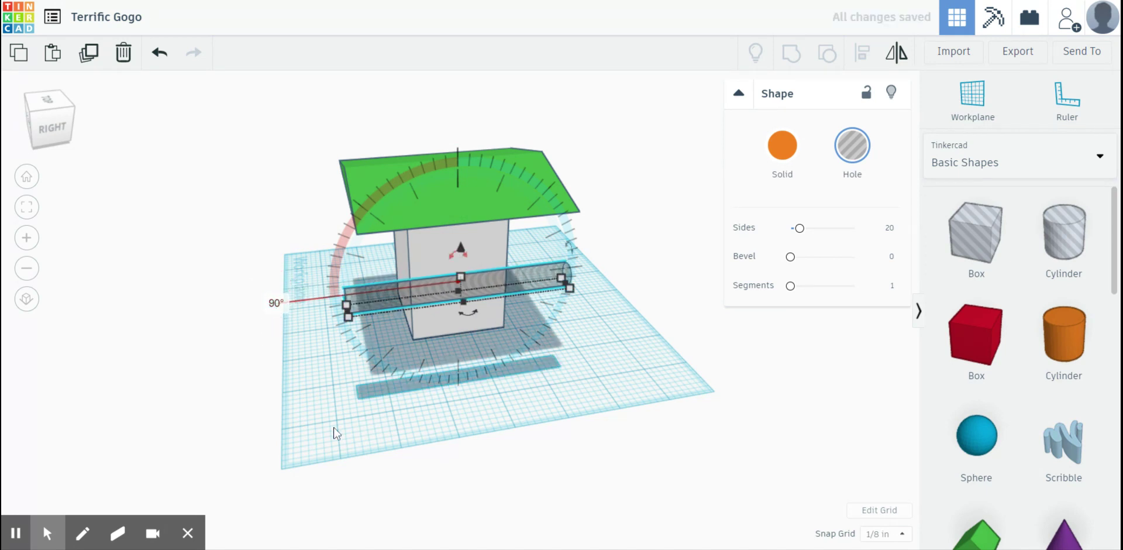
right_drag(337, 433, 518, 405)
right_drag(551, 373, 579, 363)
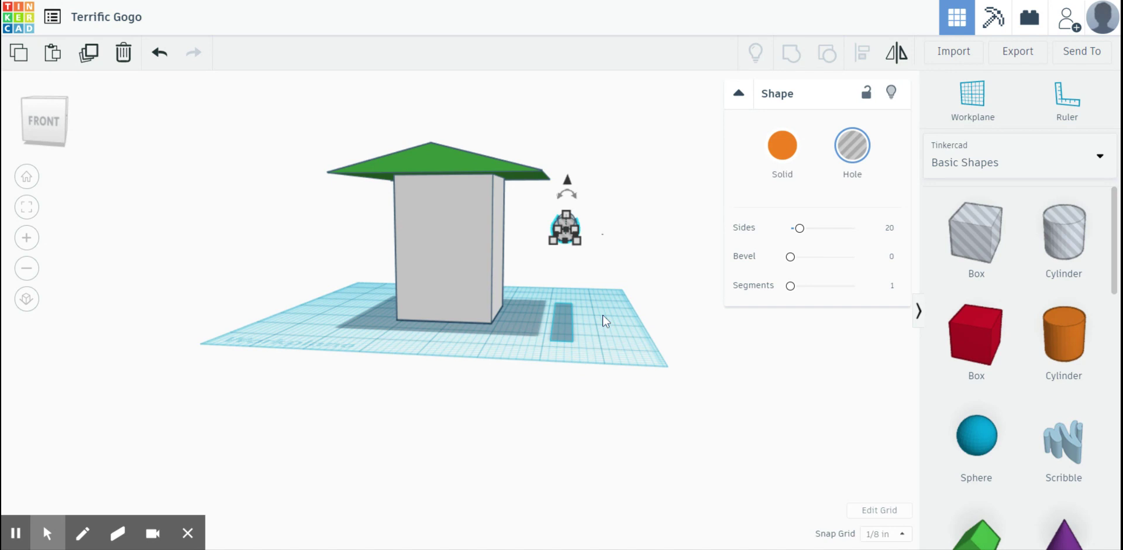
right_drag(603, 314, 545, 314)
drag(549, 219, 551, 223)
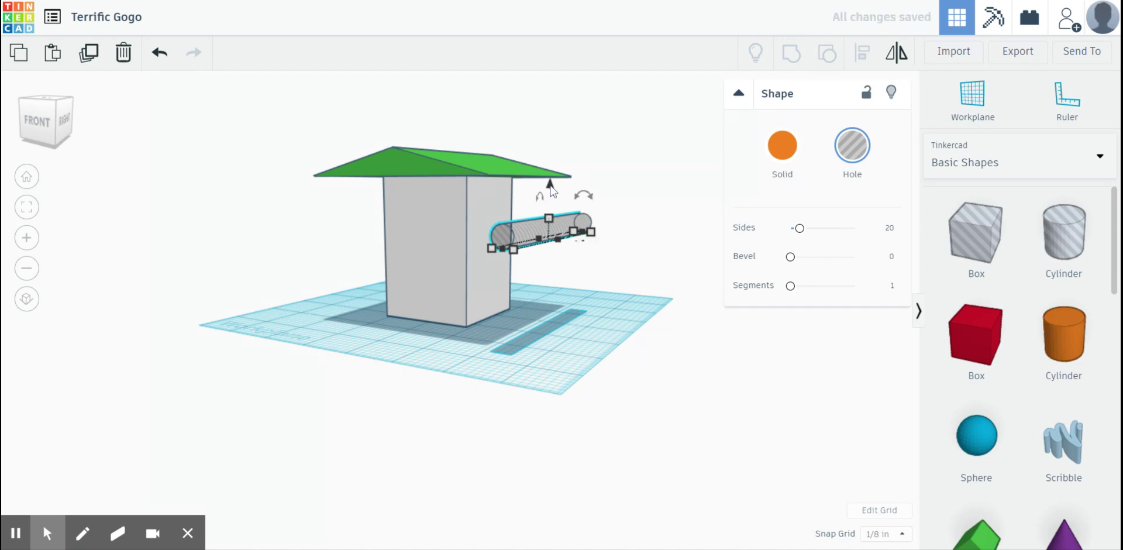
Step: Lift the horizontal hole cylinder off the workplane to an elevation of 2.04
click(640, 187)
click(551, 224)
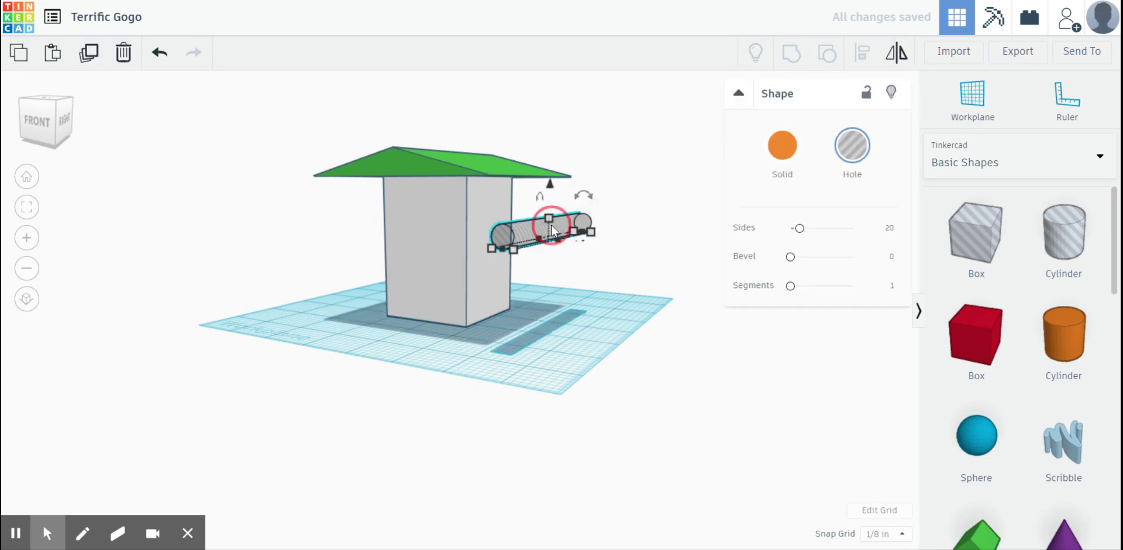
click(550, 187)
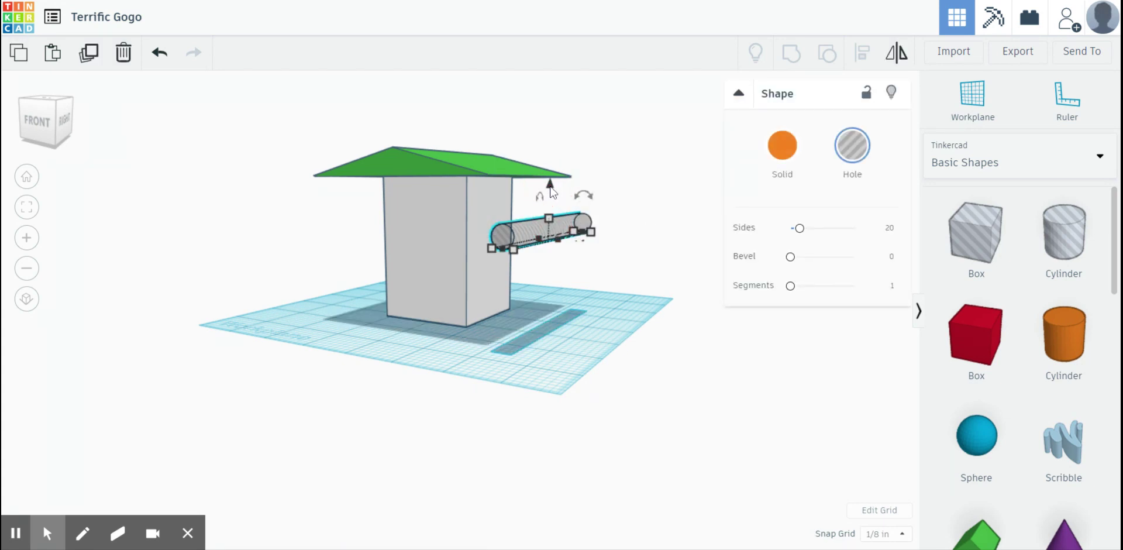
drag(551, 190, 556, 185)
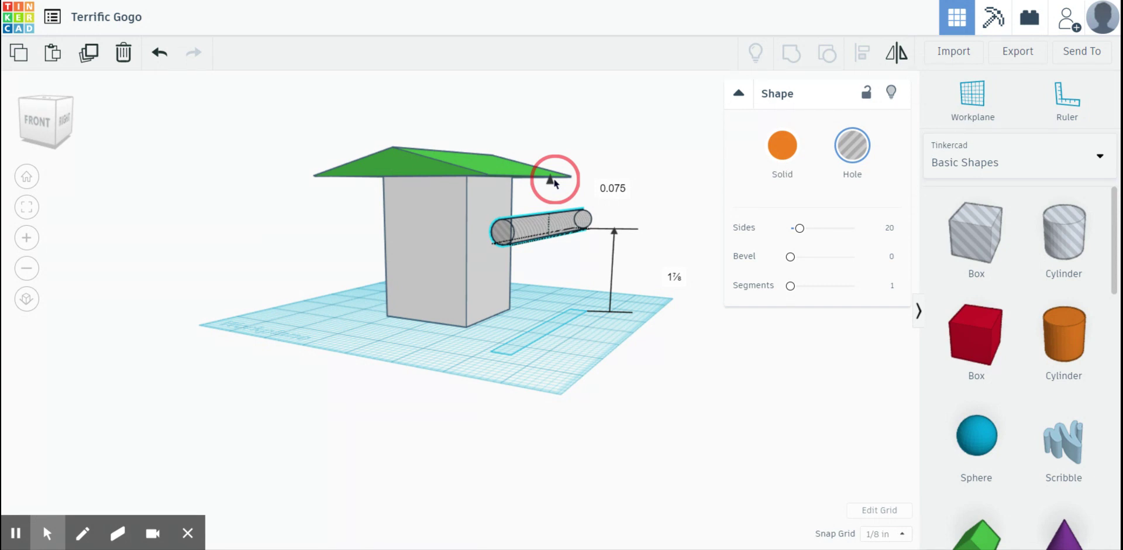
drag(553, 178, 553, 178)
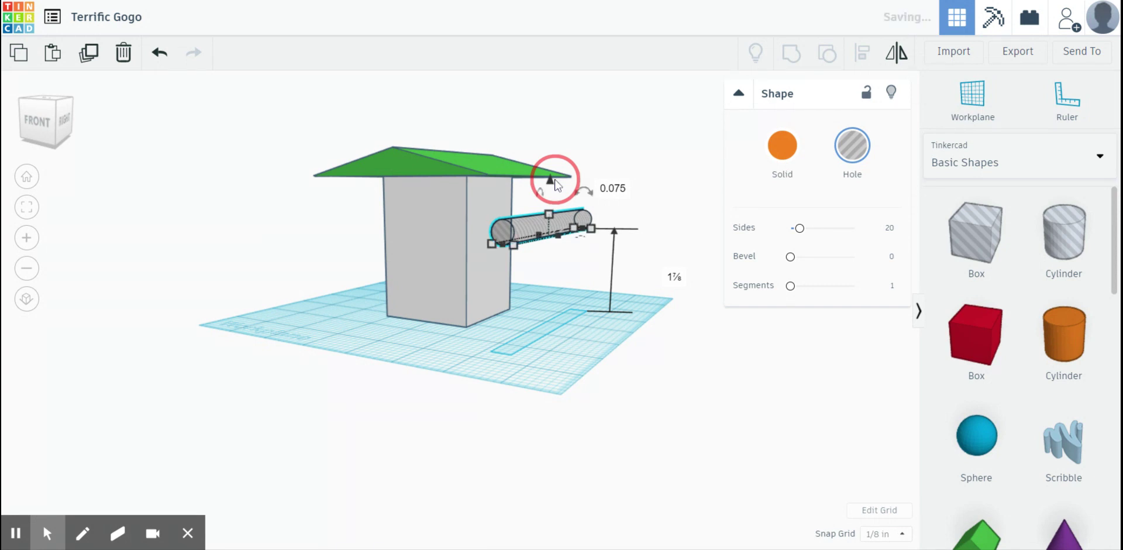
click(676, 279)
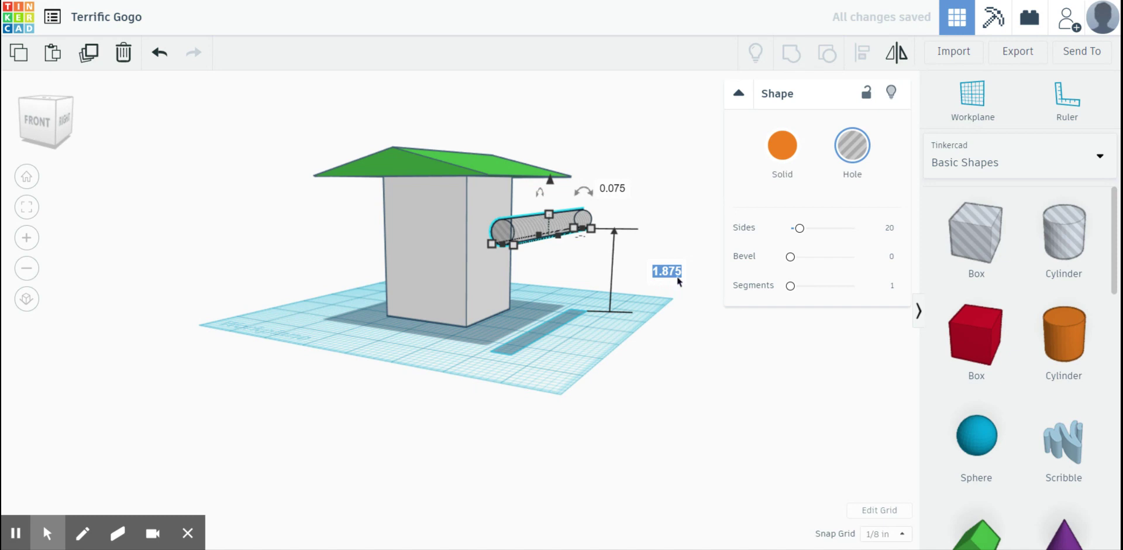
text(2.04)
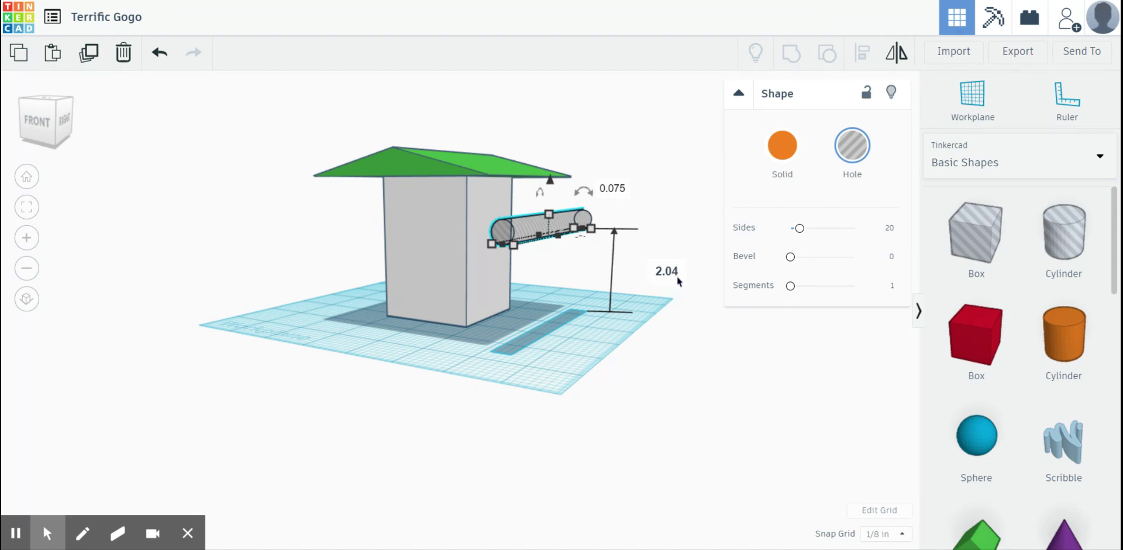
key(Return)
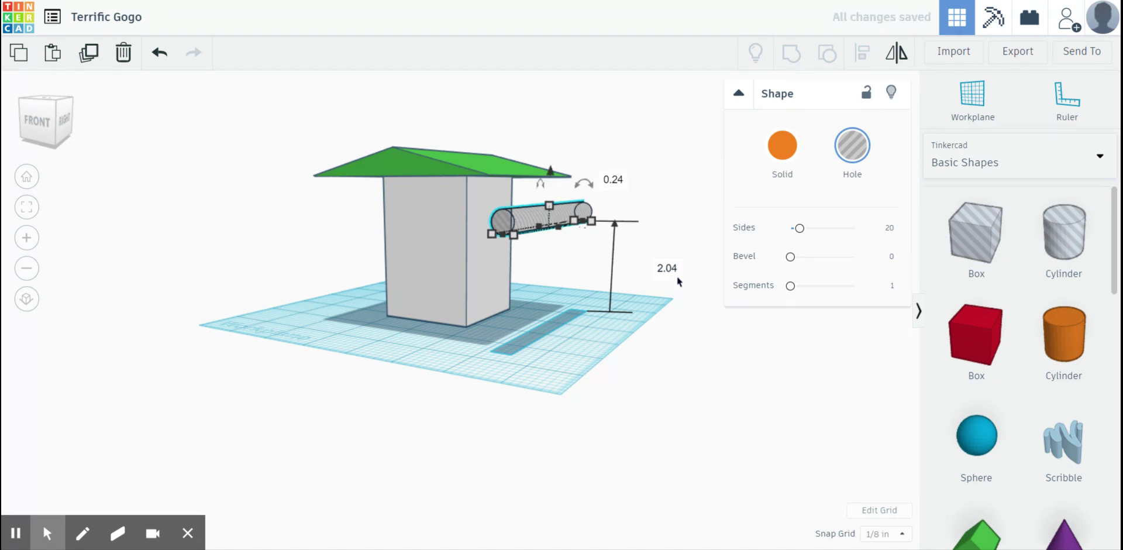
right_drag(548, 374, 627, 374)
Step: Nudge the hole cylinder left toward the middle of the house front
key(Left)
key(Left)
key(Left)
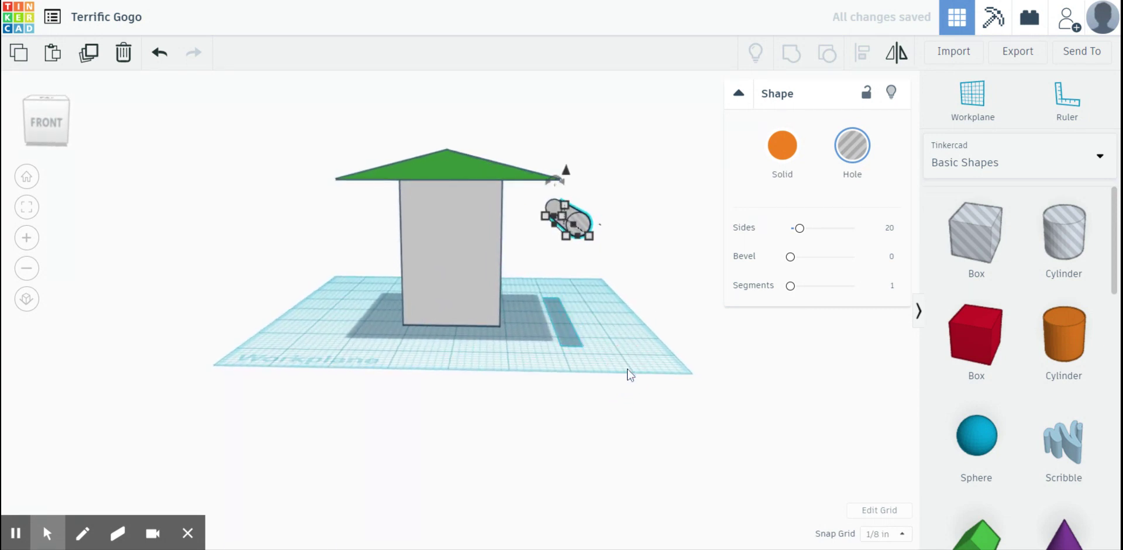
key(Left)
key(Left)
key(Left)
key(Left)
key(Left)
key(Left)
key(Left)
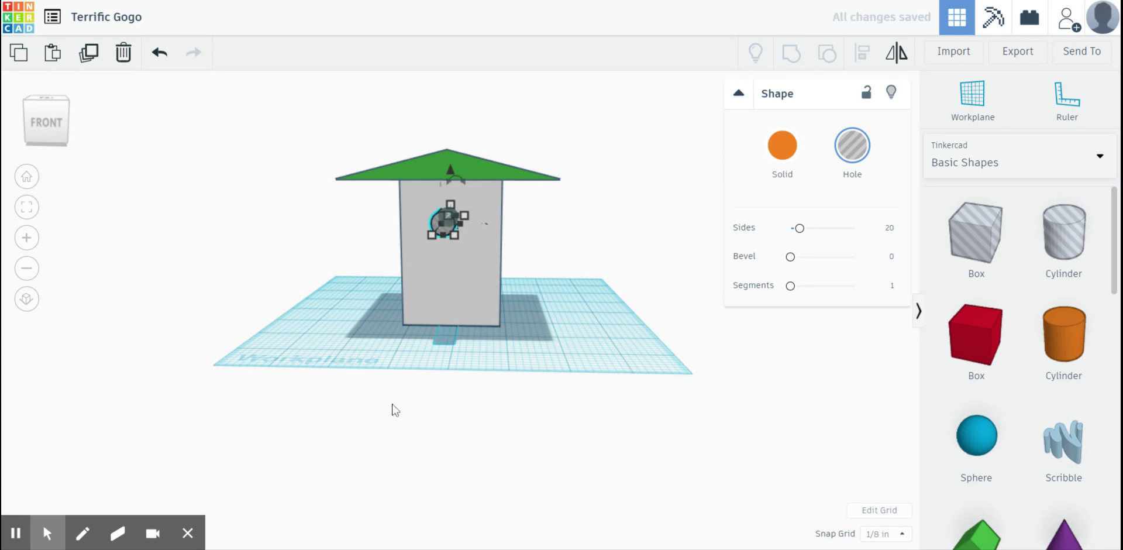
right_drag(384, 375, 489, 387)
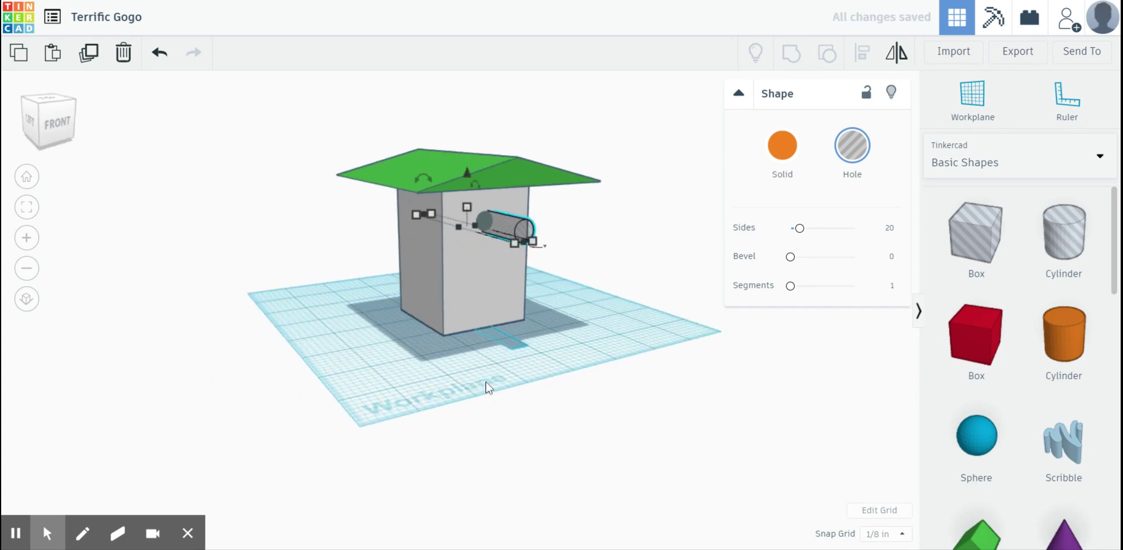
Step: Center-align the house, roof and hole cylinder in both horizontal directions
click(438, 271)
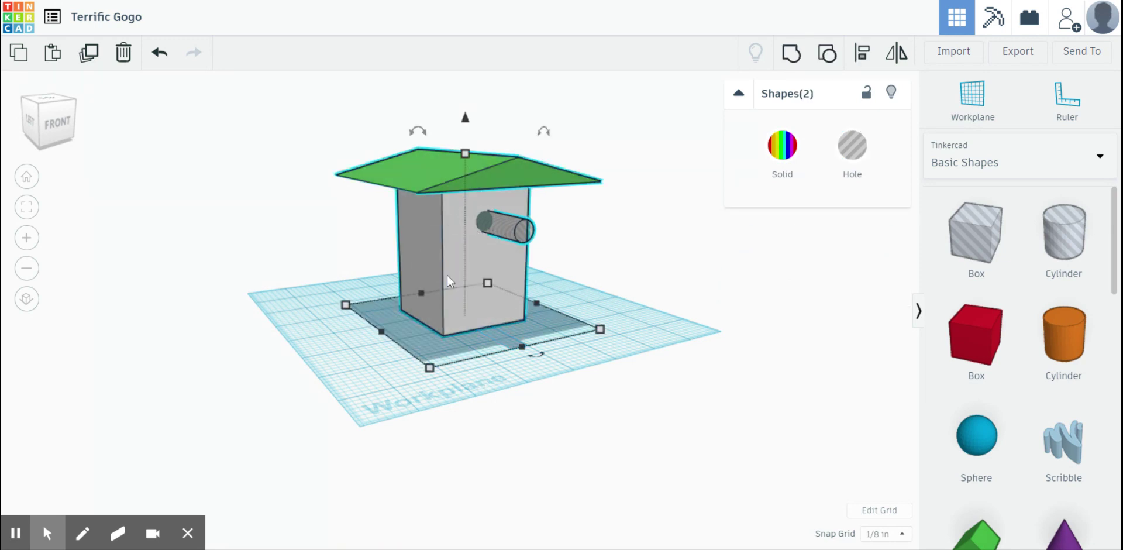
click(862, 52)
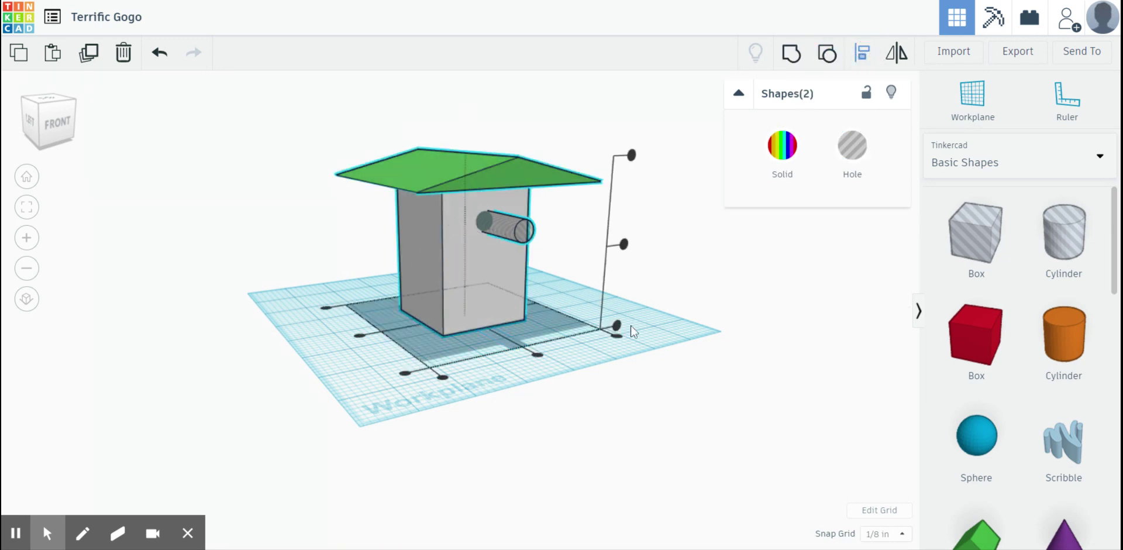
click(537, 355)
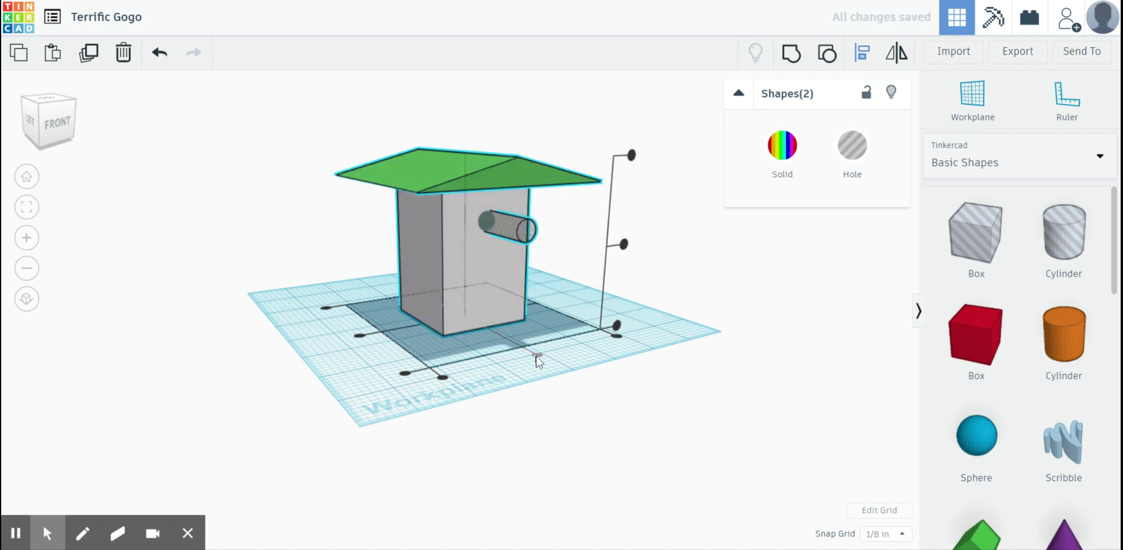
click(360, 337)
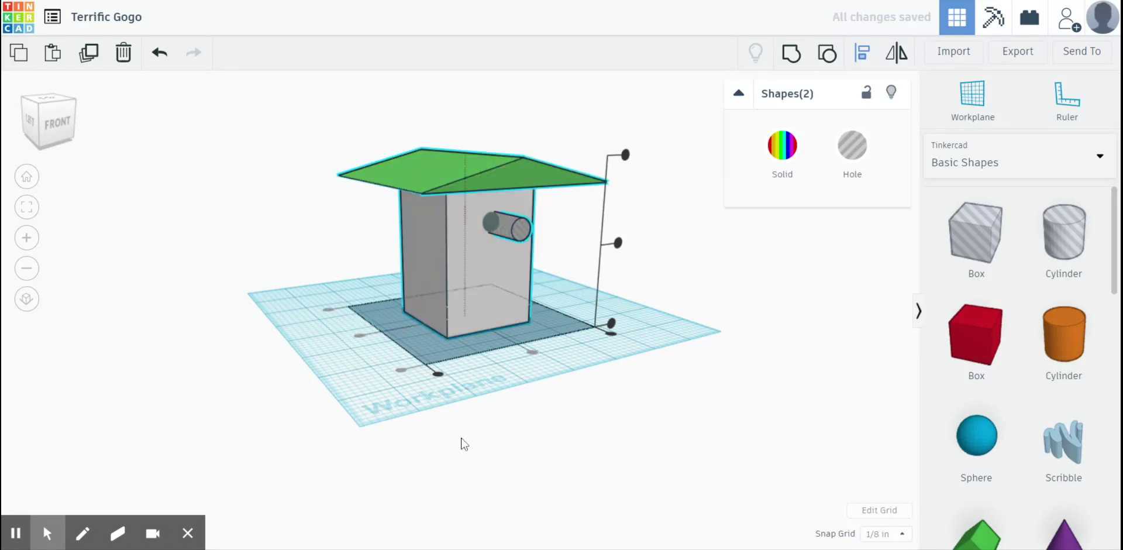
right_drag(665, 396, 546, 444)
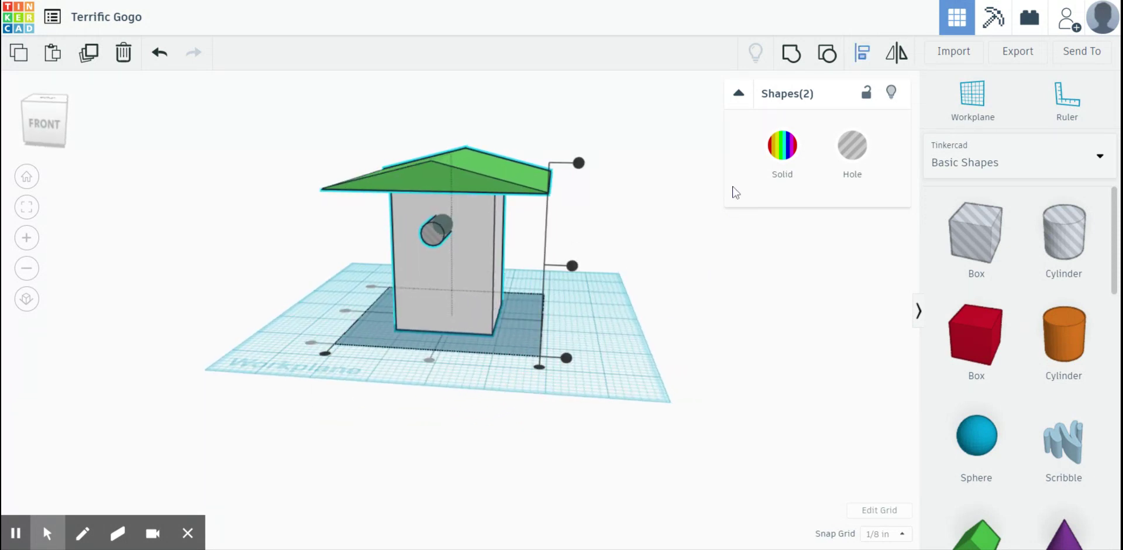
Step: Group the roof, house and hole cylinder to cut the round entrance hole
click(793, 61)
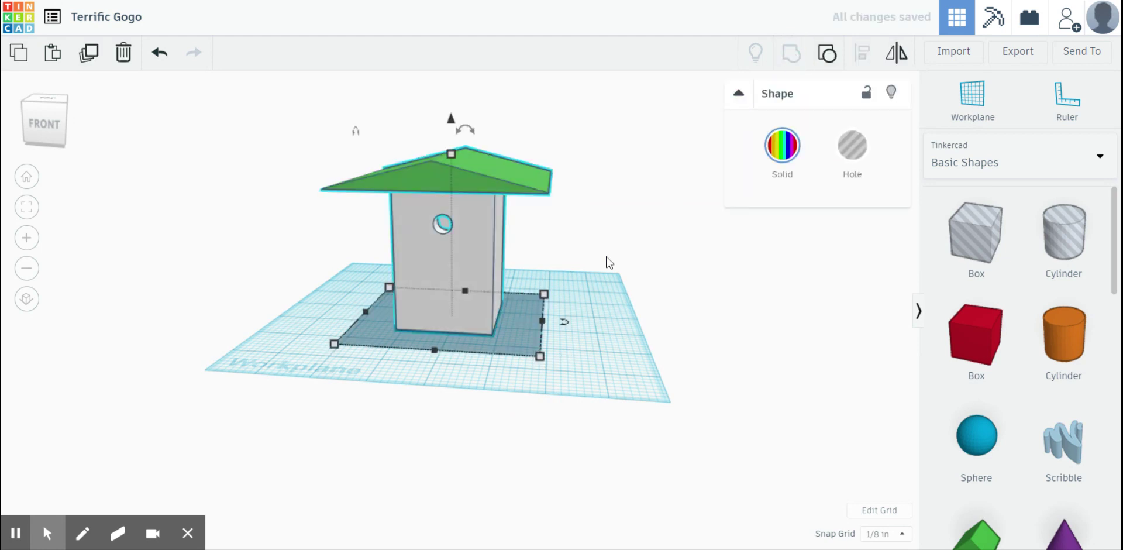
click(458, 406)
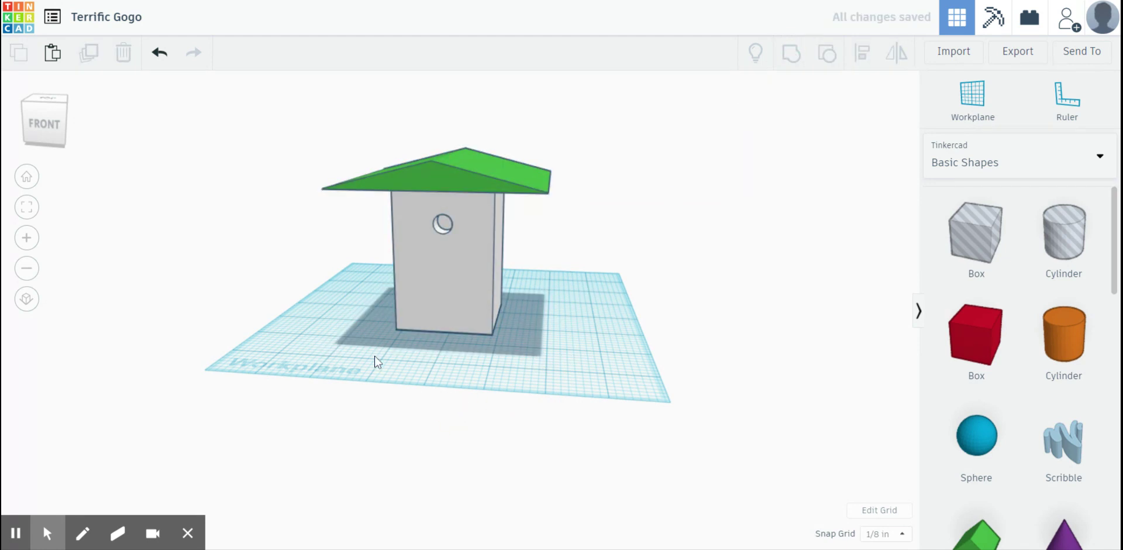
mouse_move(404, 356)
right_down()
mouse_move(411, 340)
mouse_move(377, 335)
mouse_move(394, 350)
mouse_move(790, 327)
mouse_move(844, 346)
mouse_move(529, 383)
mouse_move(374, 368)
mouse_move(359, 354)
mouse_move(396, 336)
mouse_move(428, 339)
mouse_move(418, 354)
right_up()
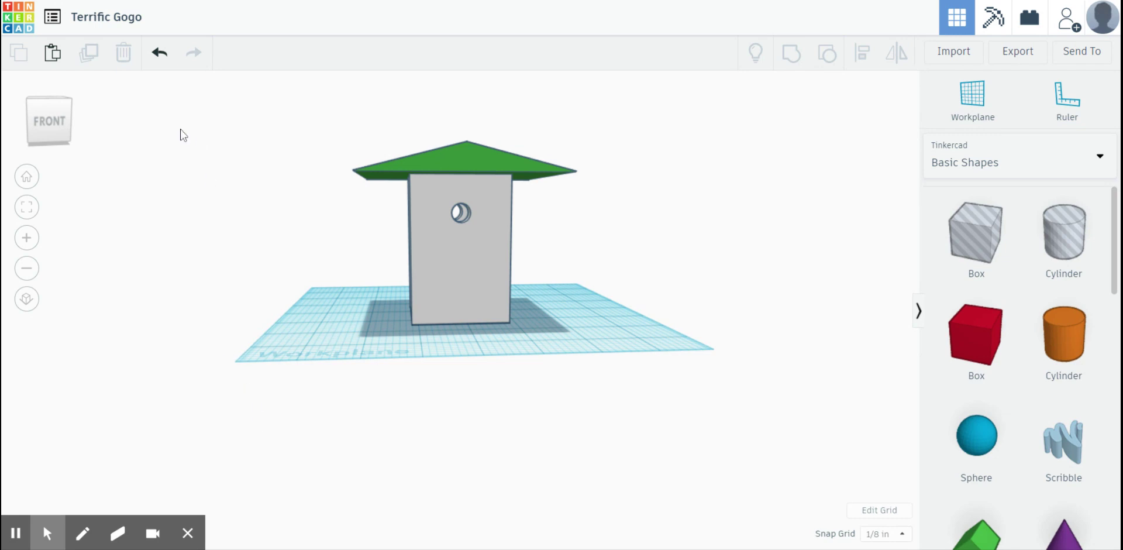
Step: Rename the design to 'Nesting Box-' followed by the owner's surname
click(135, 26)
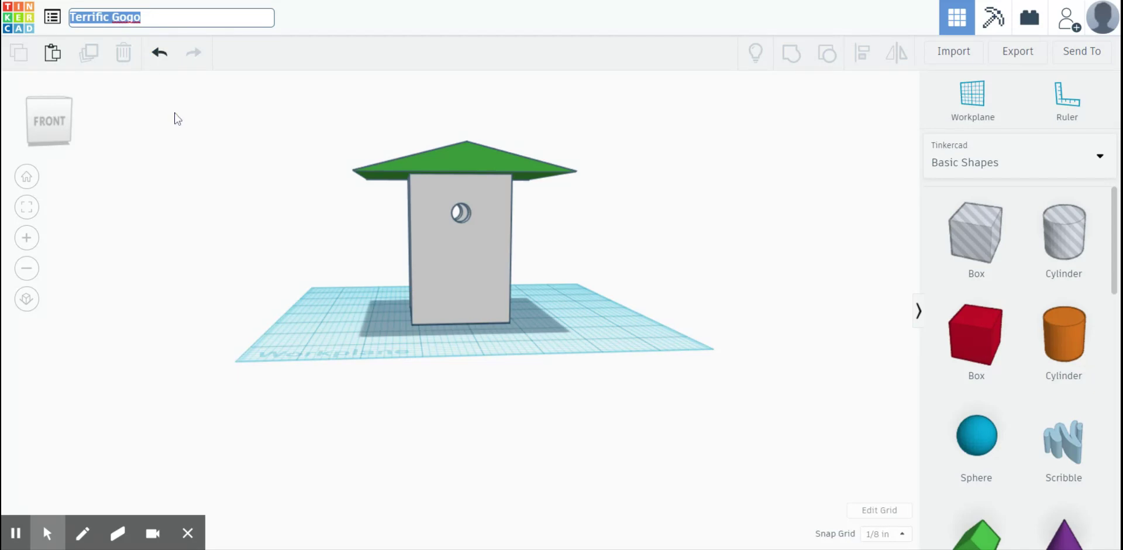
text(Nes)
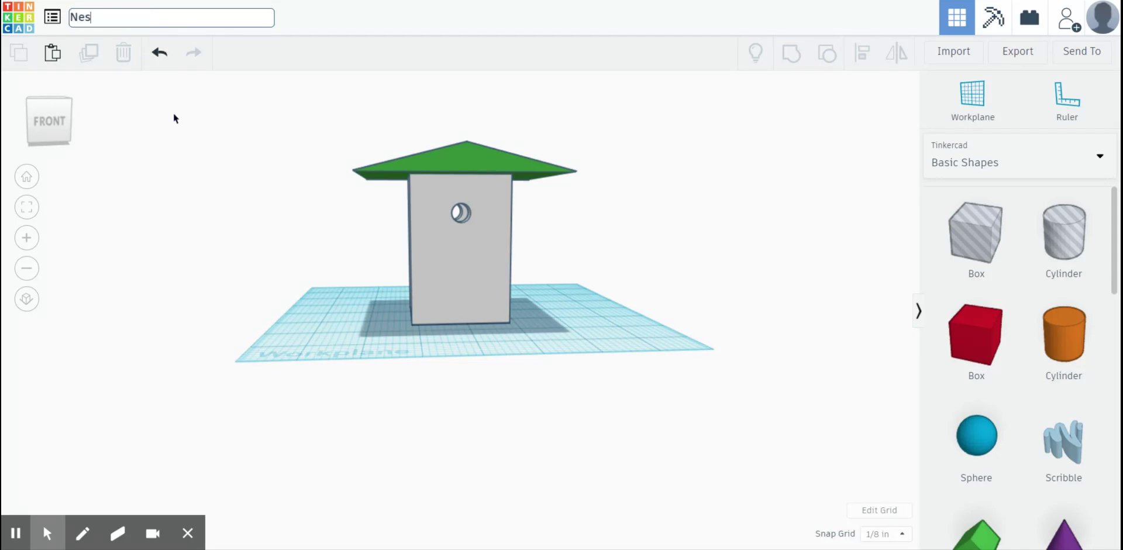
text(ting Box- Reynolds)
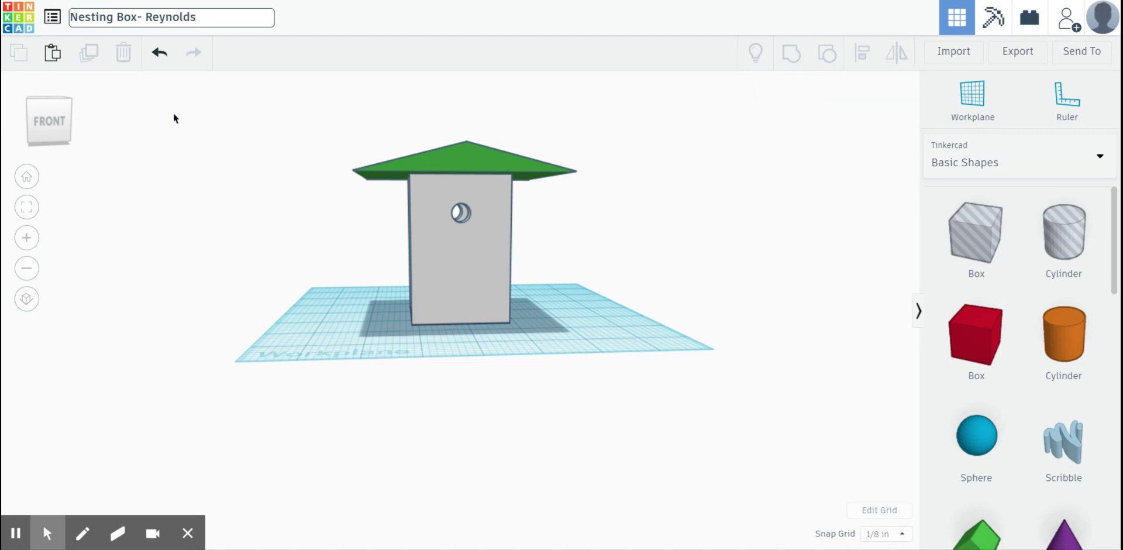
click(305, 29)
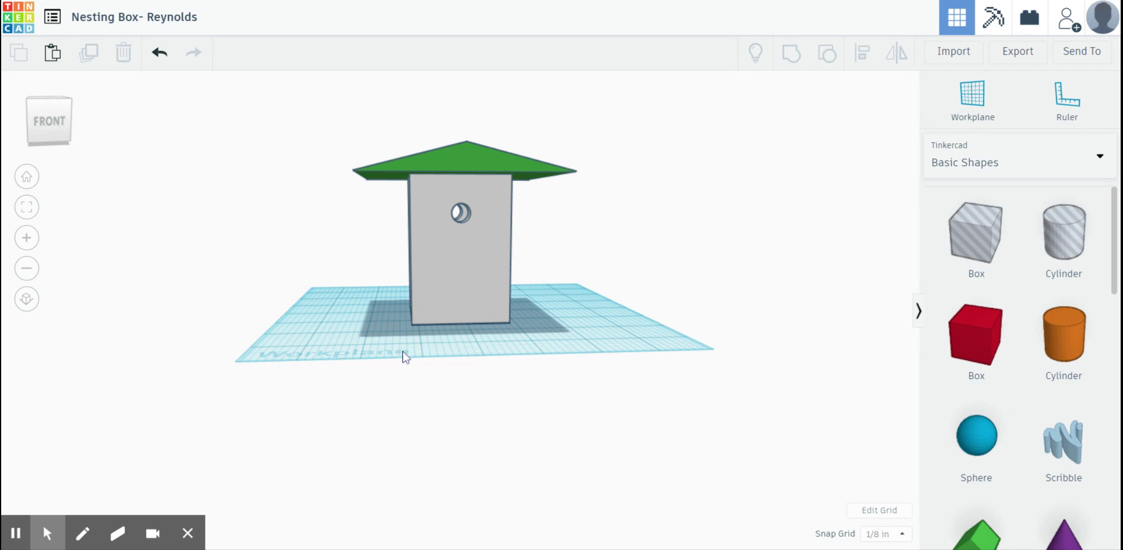
right_drag(531, 384, 404, 387)
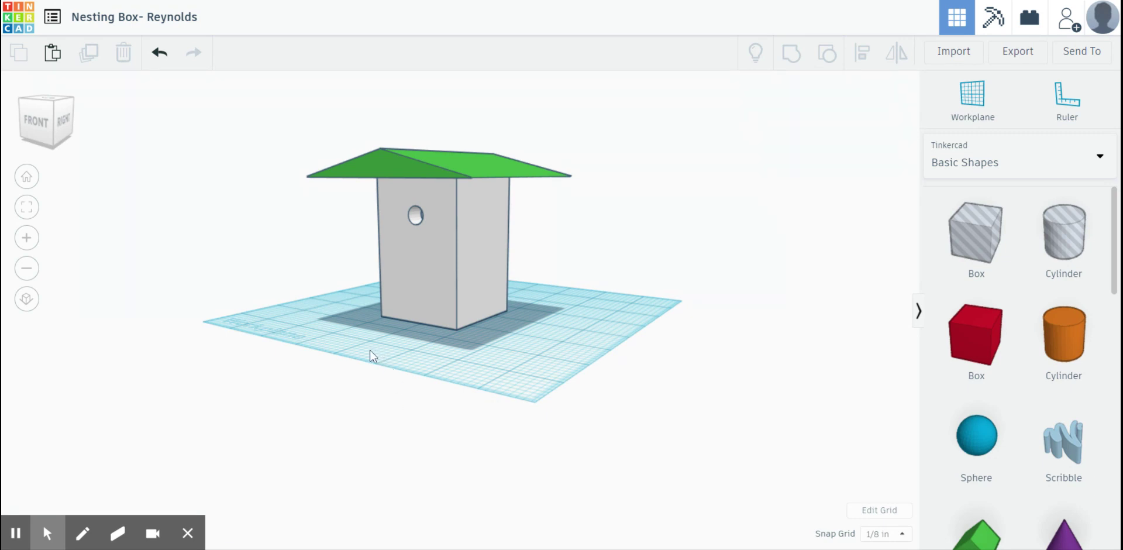
Step: Return to the Tinkercad dashboard of recent designs
click(20, 22)
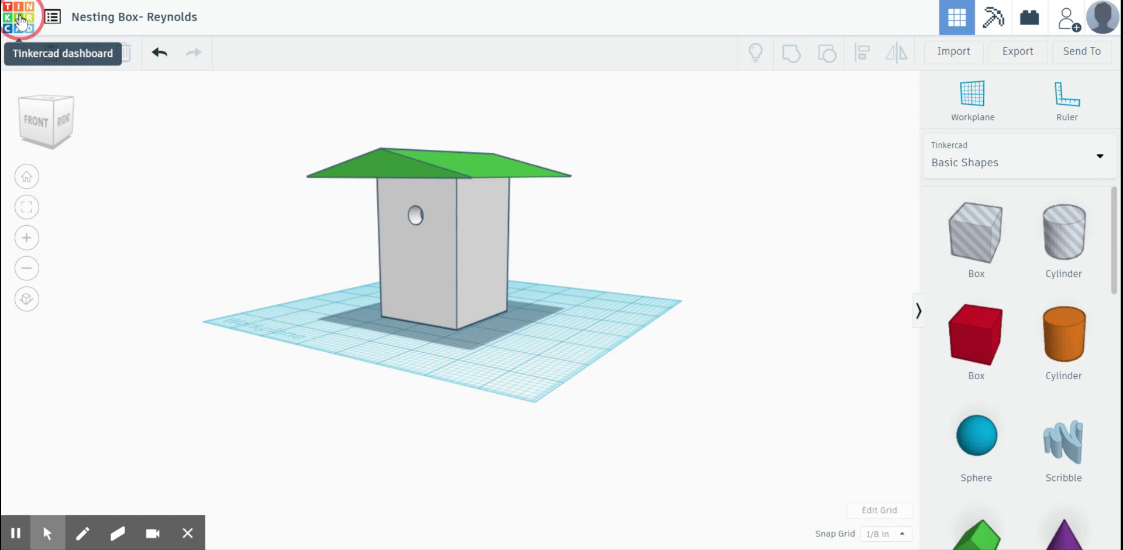